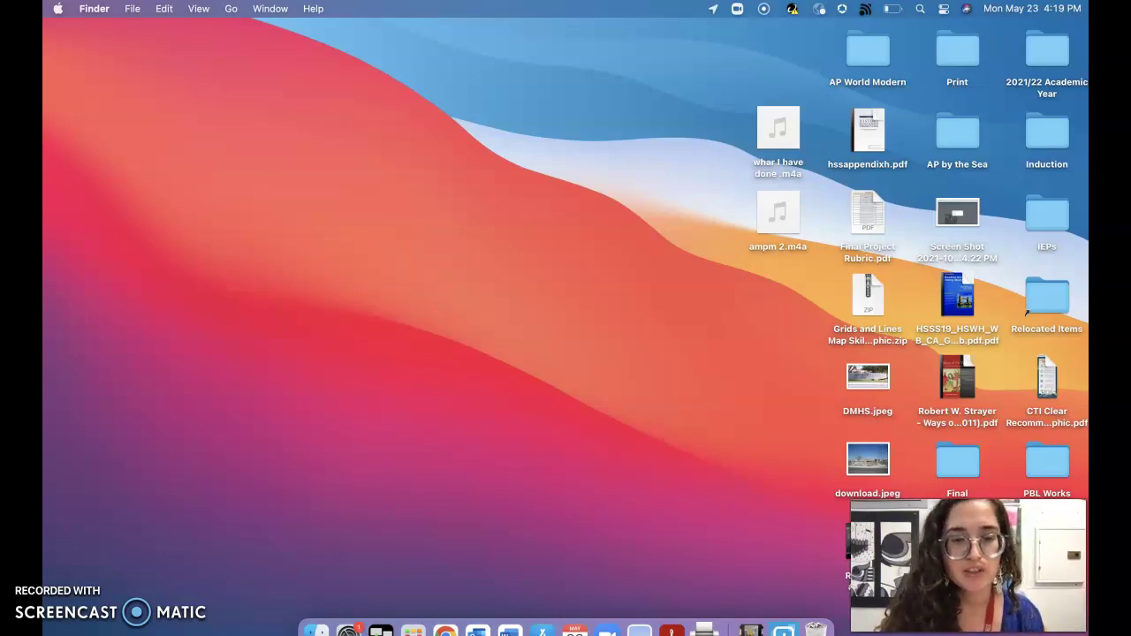
Launch GarageBand, continue on battery power, and cancel the installation of the Essential Sounds
{"action": "left_click", "coordinate": [414, 632]}
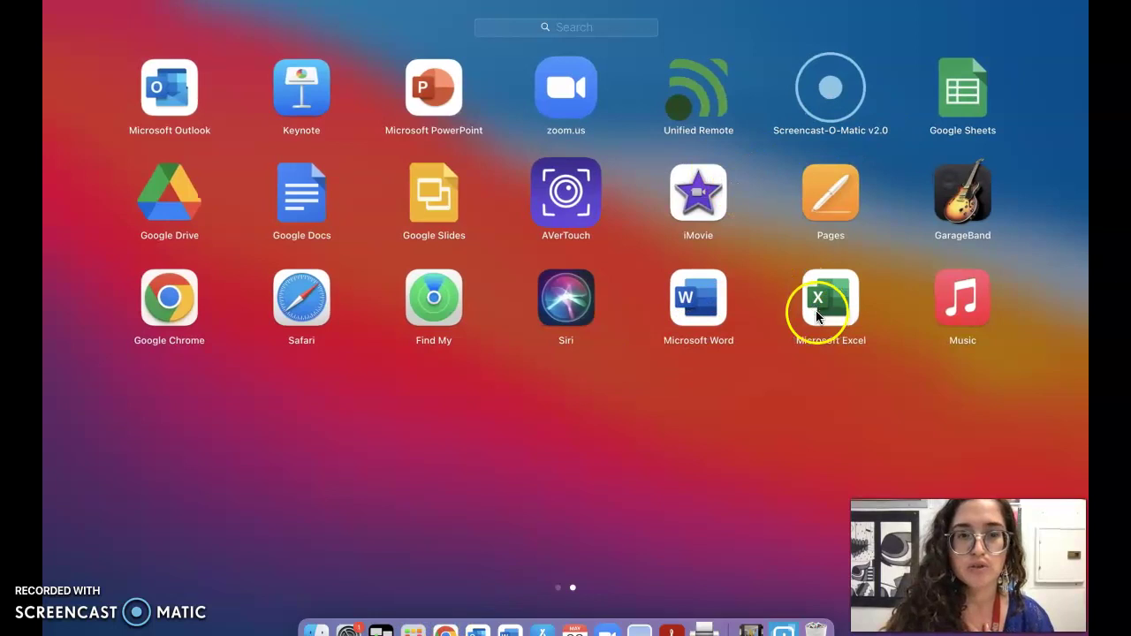
{"action": "left_click", "coordinate": [967, 211]}
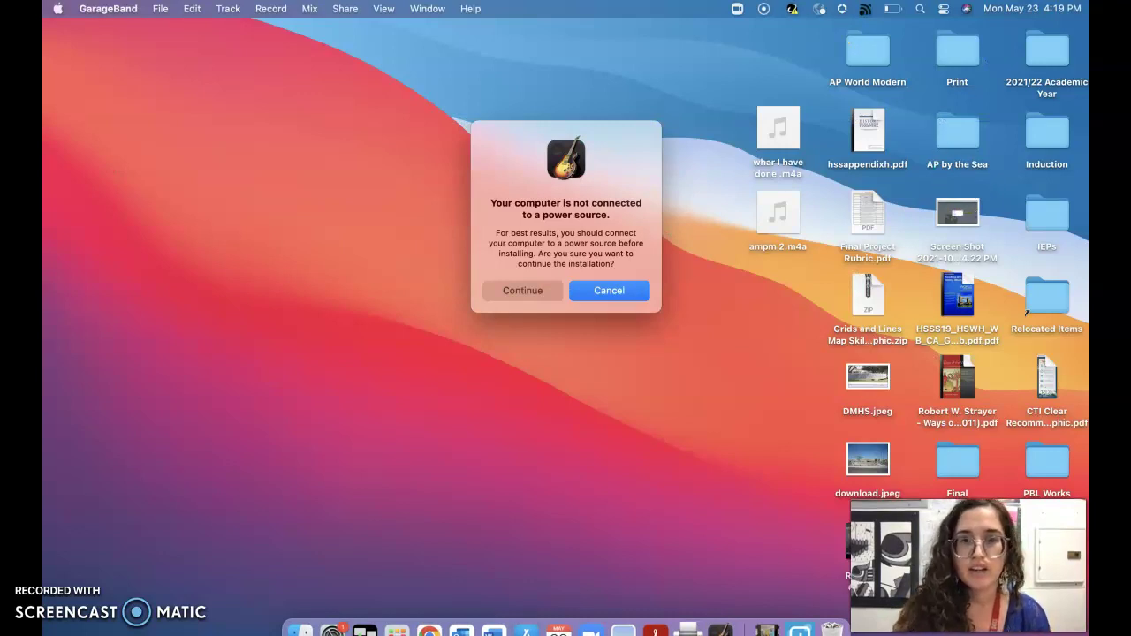
{"action": "left_click", "coordinate": [526, 293]}
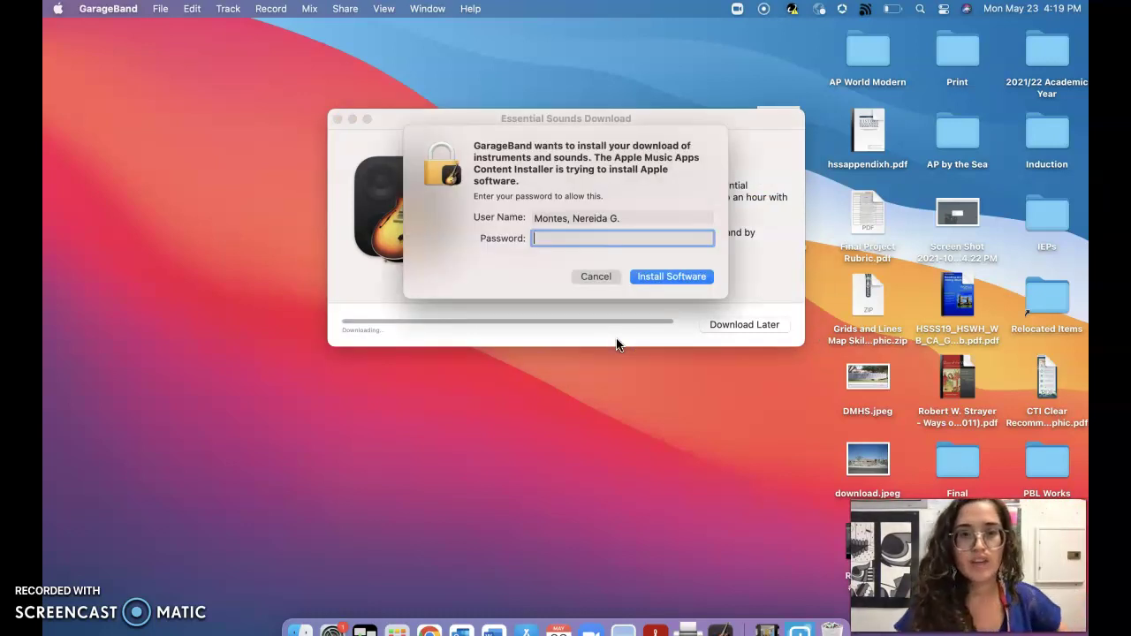
{"action": "left_click", "coordinate": [625, 277]}
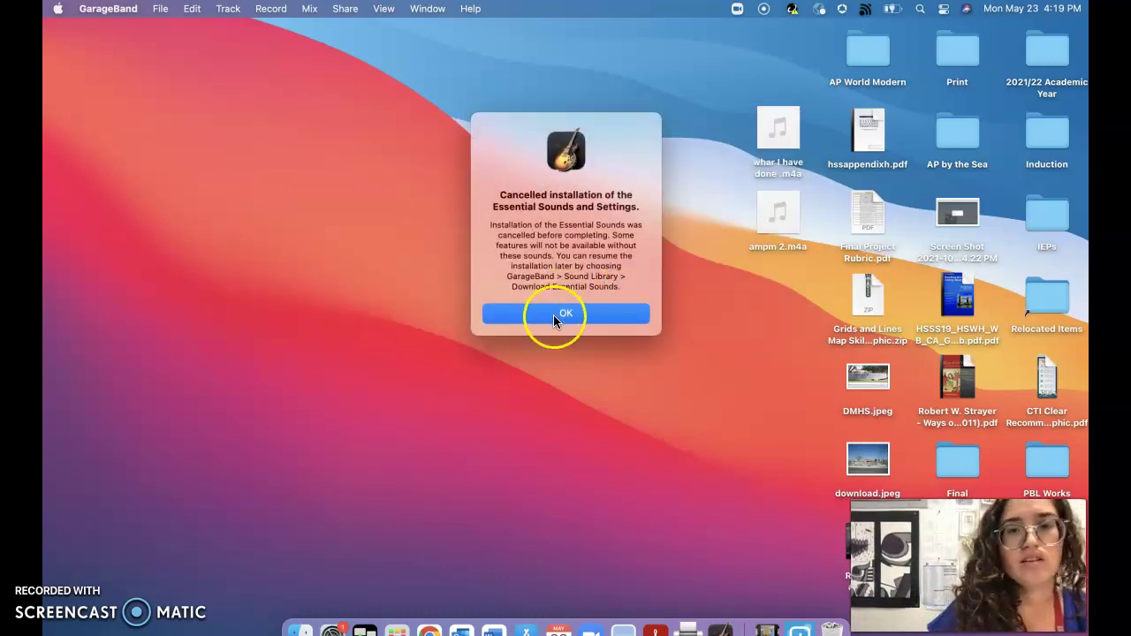
{"action": "left_click", "coordinate": [522, 314]}
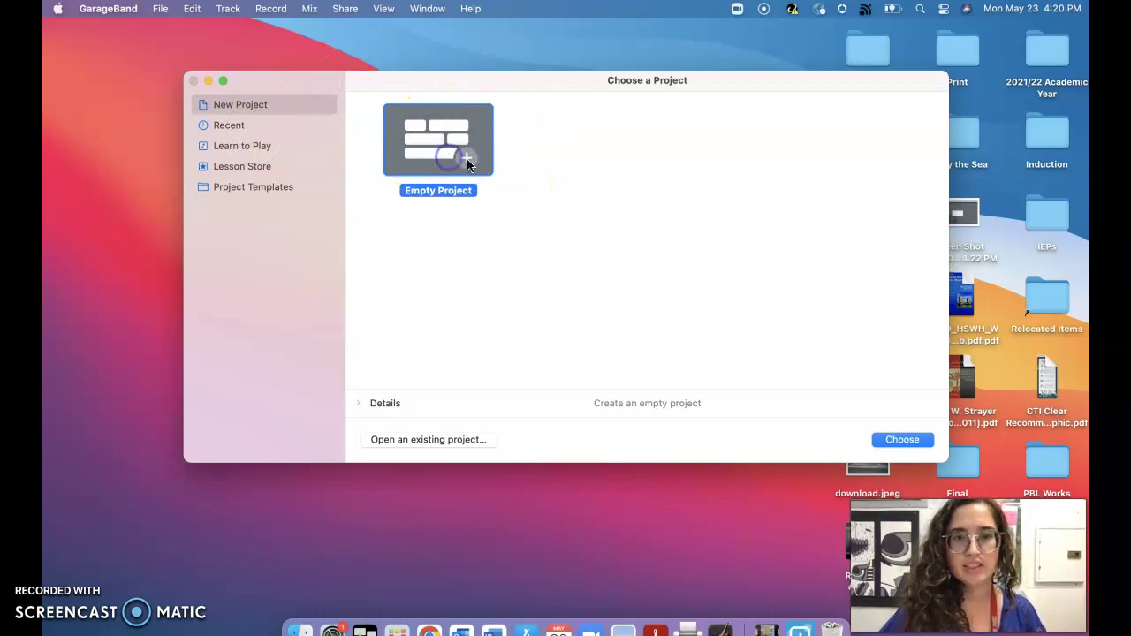
Create an empty project with a microphone audio track on Input 1 and turn off the metronome
{"action": "left_click", "coordinate": [900, 439]}
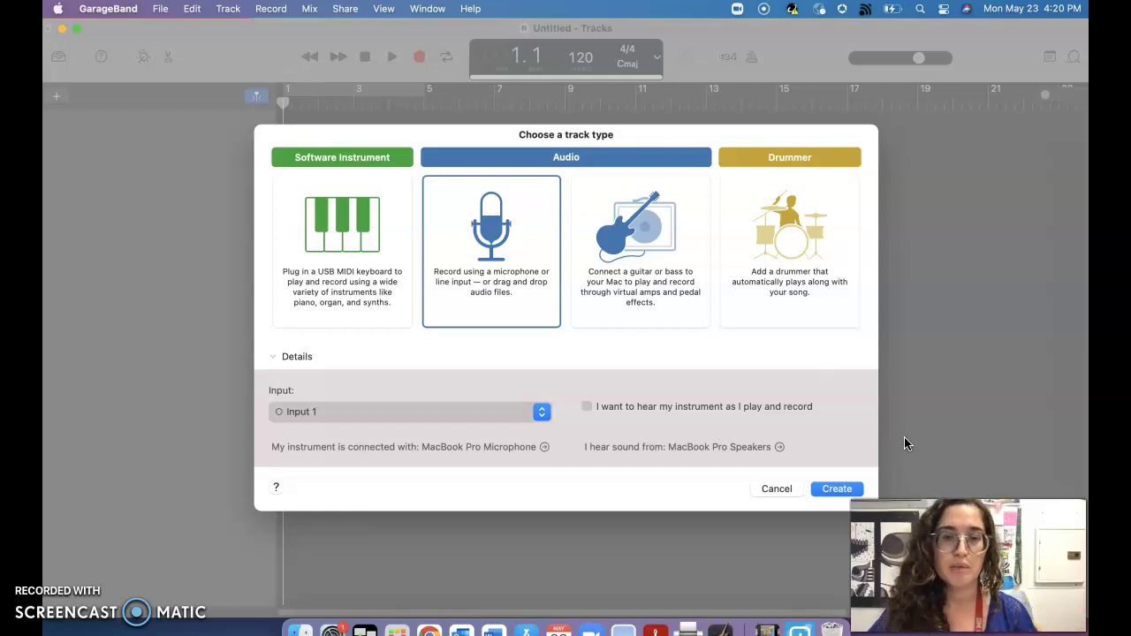
{"action": "left_click", "coordinate": [836, 489]}
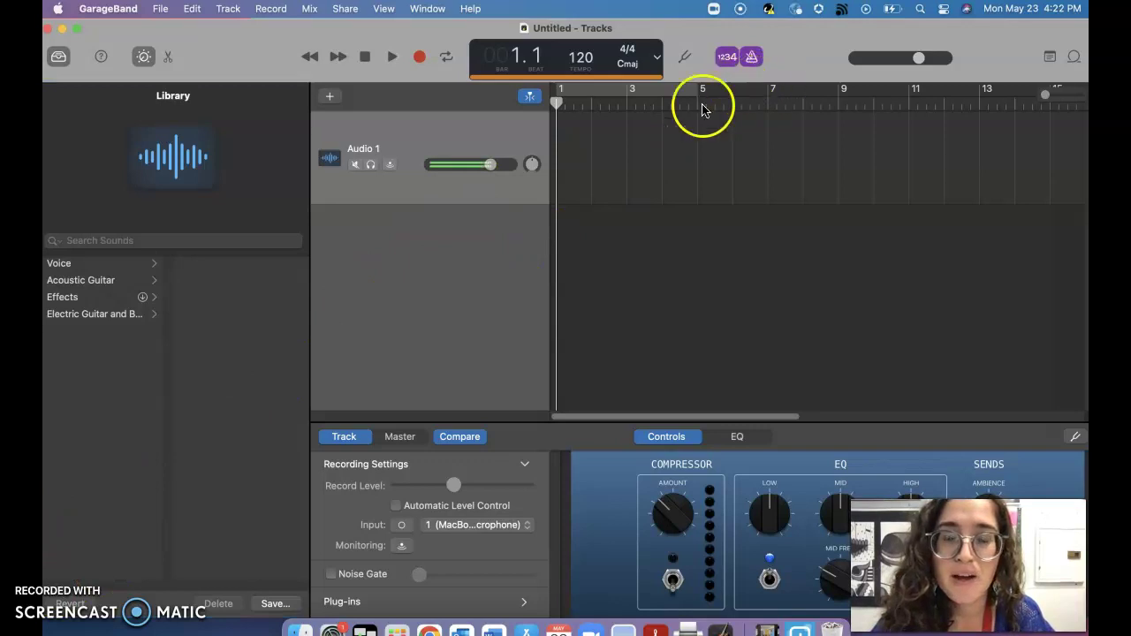
{"action": "left_click", "coordinate": [752, 57]}
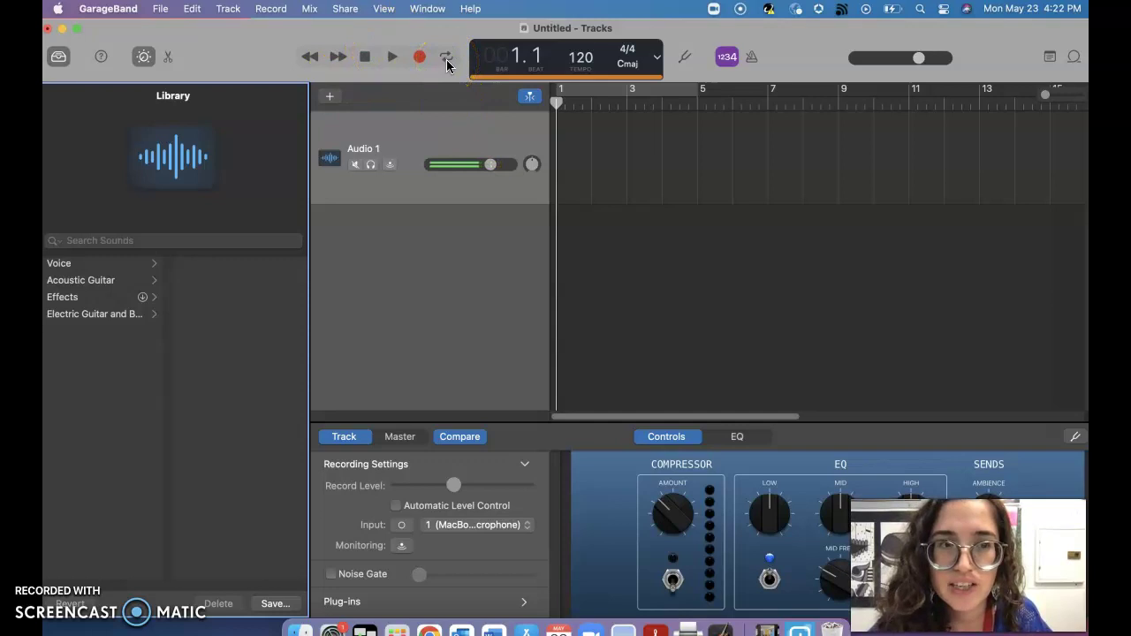
Record a short voice clip at bar 1 of Audio 1 without the metronome and play it back
{"action": "left_click", "coordinate": [421, 59]}
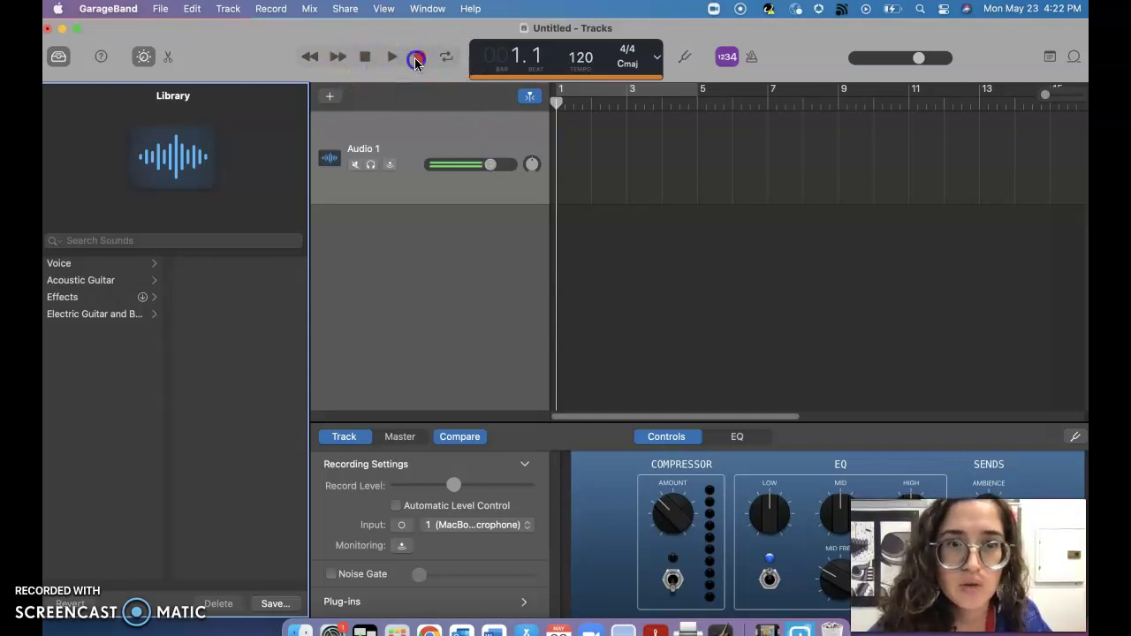
{"action": "left_click", "coordinate": [415, 58]}
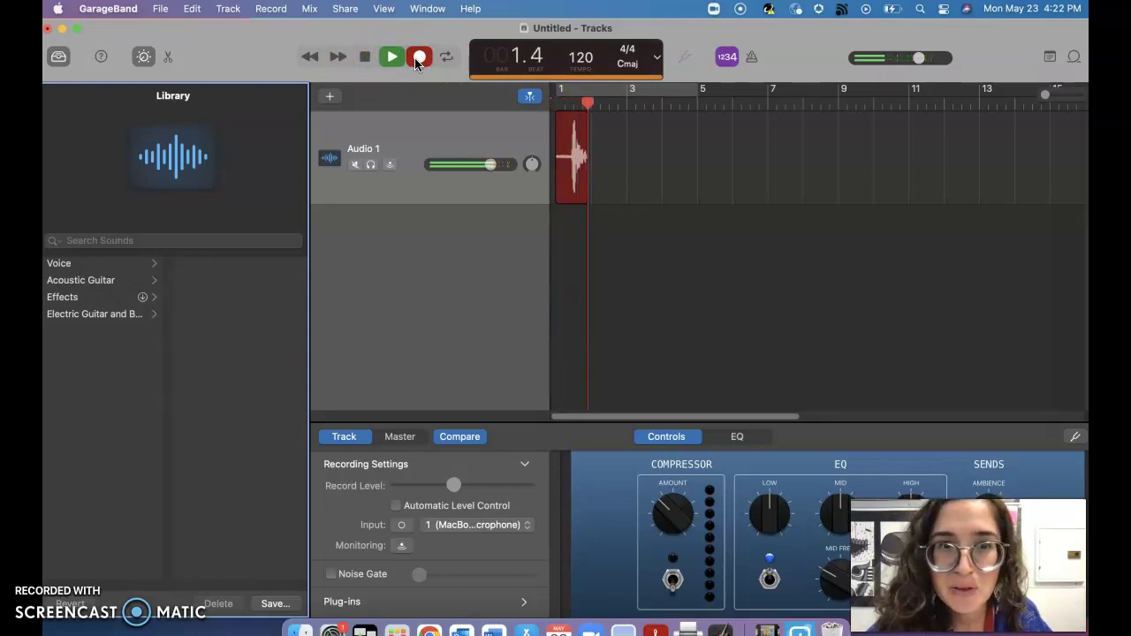
{"action": "left_click", "coordinate": [581, 104]}
{"action": "left_click_drag", "start_coordinate": [581, 105], "coordinate": [544, 104]}
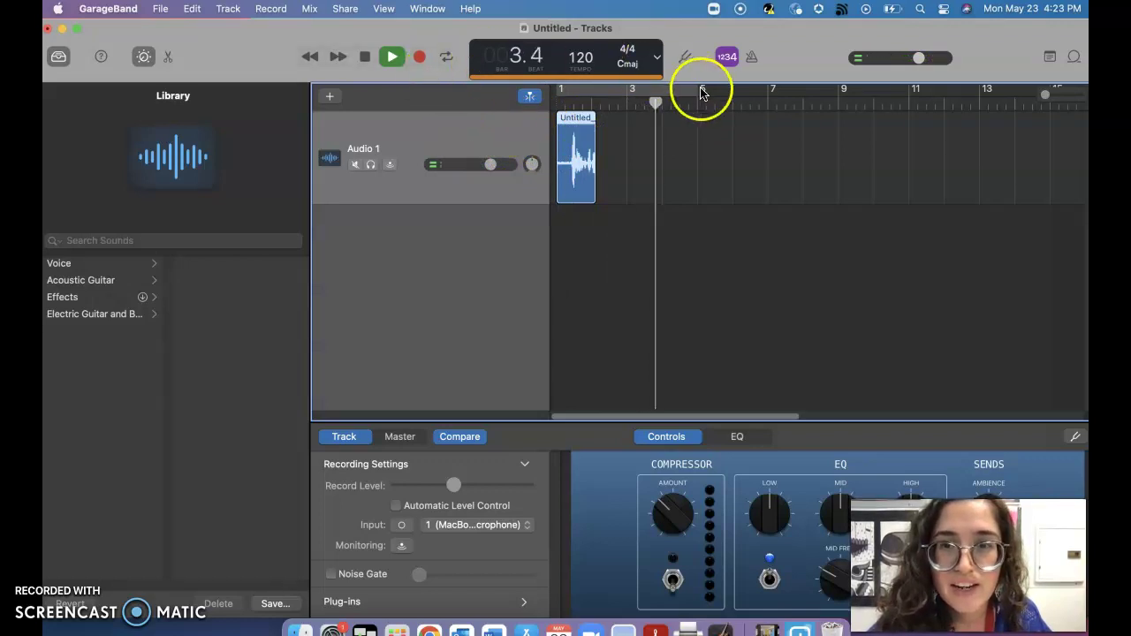
{"action": "left_click", "coordinate": [395, 58]}
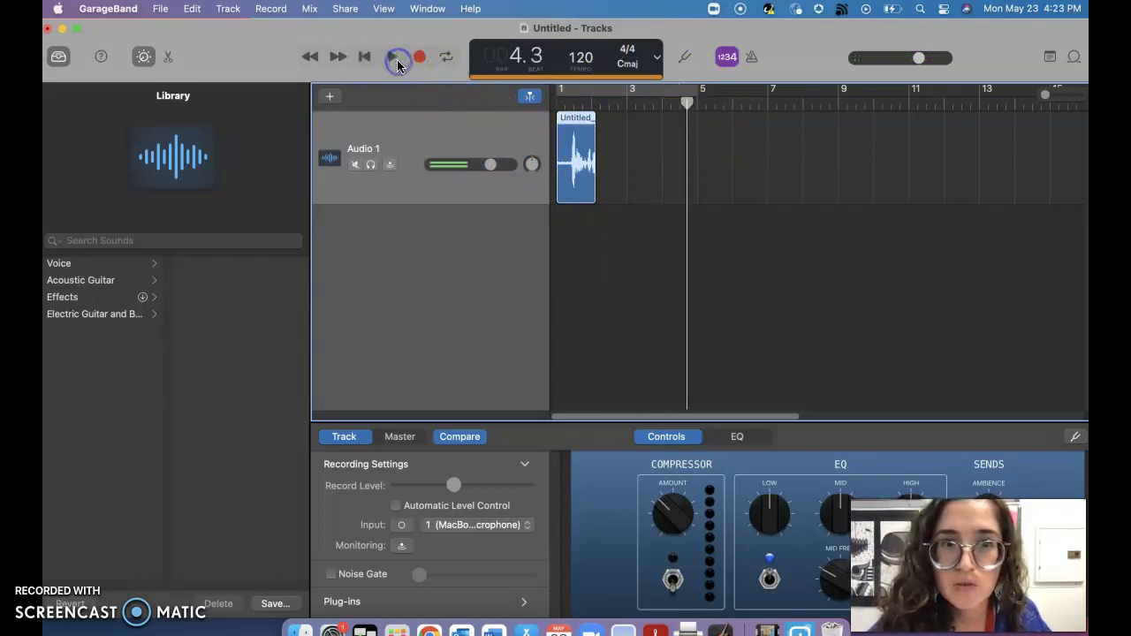
Record a second clip on Audio 1 with the metronome on, play it back, and turn the metronome off
{"action": "left_click", "coordinate": [751, 57]}
{"action": "left_click", "coordinate": [421, 57]}
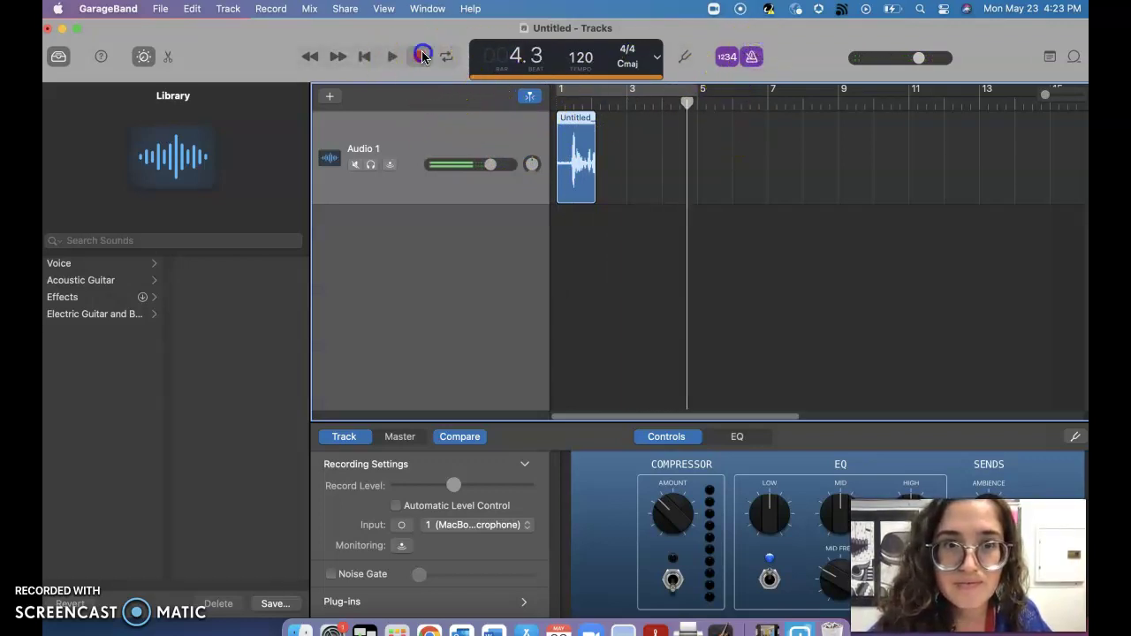
{"action": "left_click", "coordinate": [421, 56]}
{"action": "left_click", "coordinate": [707, 104]}
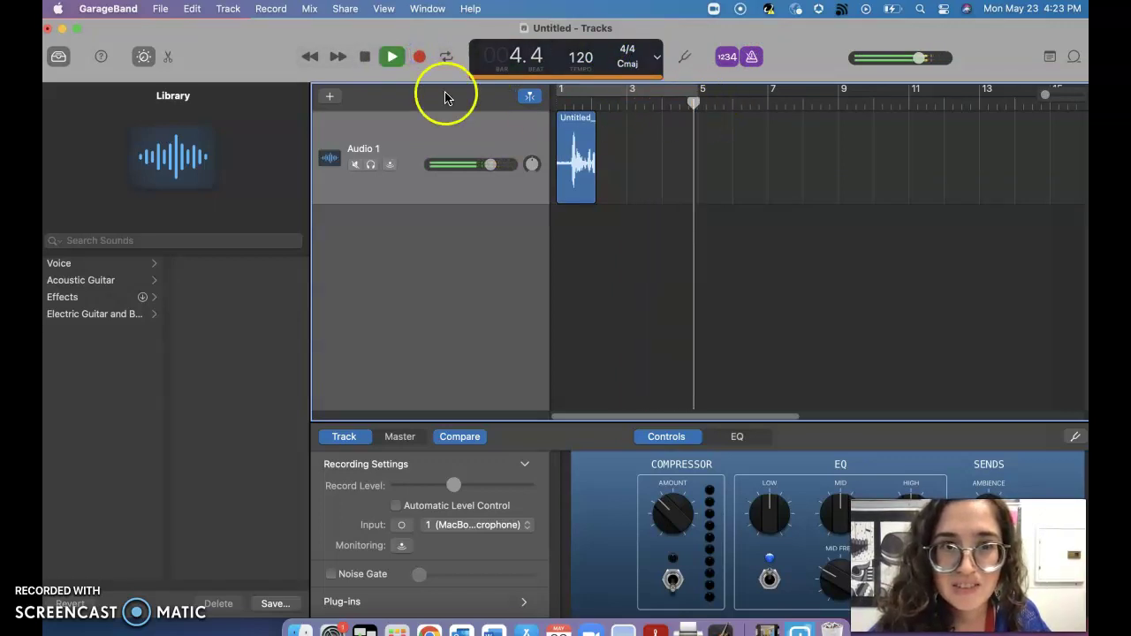
{"action": "left_click", "coordinate": [422, 58]}
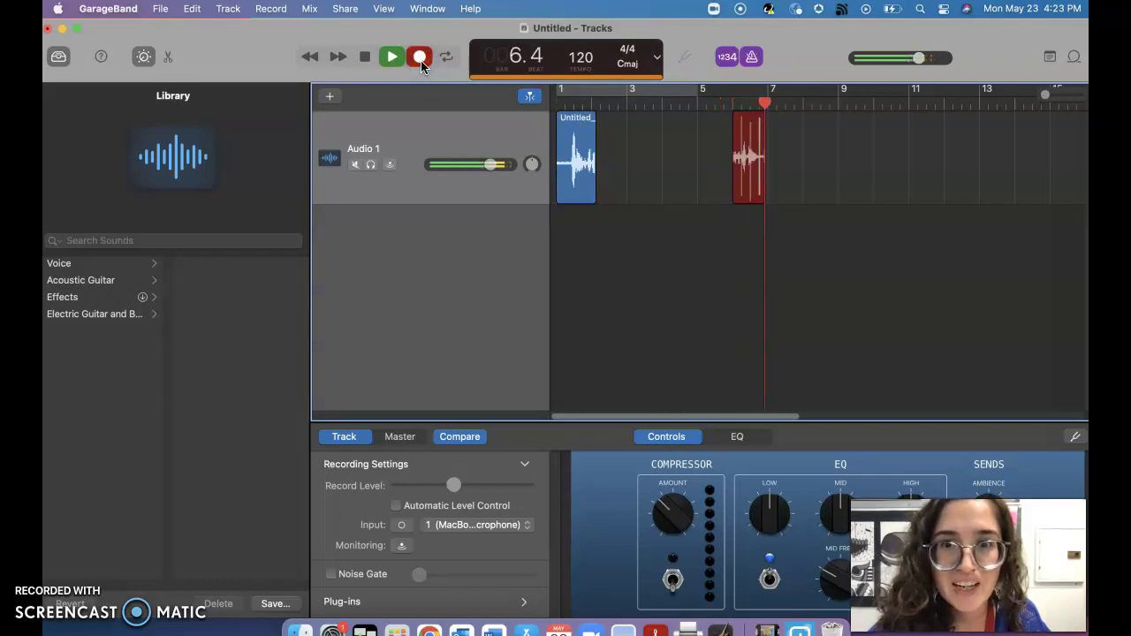
{"action": "left_click_drag", "start_coordinate": [806, 106], "coordinate": [709, 112]}
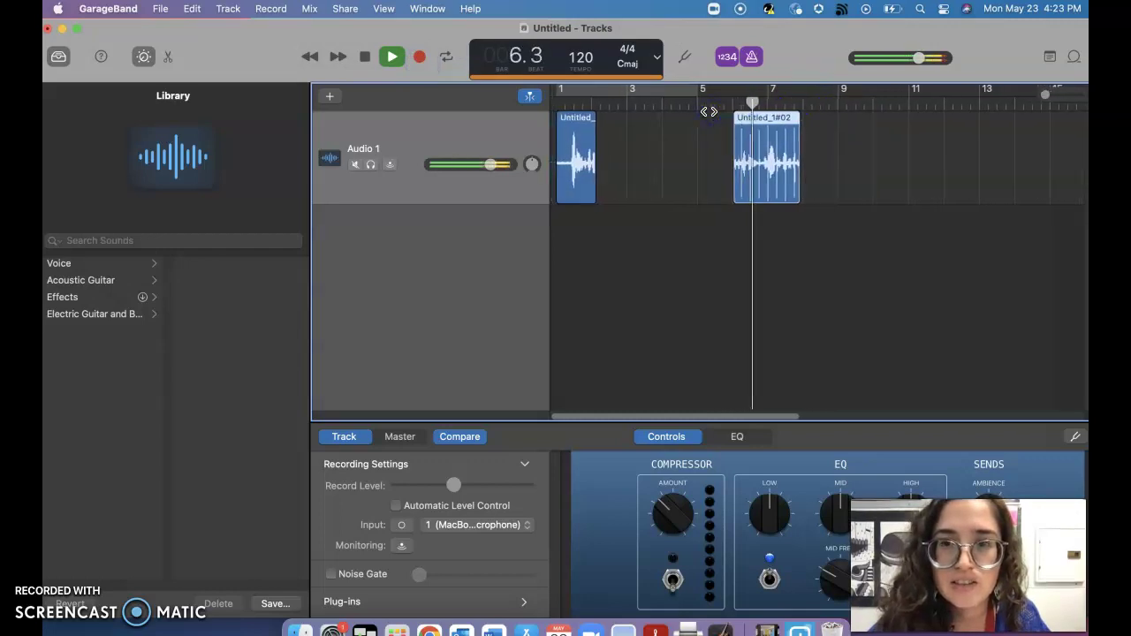
{"action": "left_click", "coordinate": [754, 60]}
{"action": "left_click_drag", "start_coordinate": [813, 97], "coordinate": [663, 105]}
{"action": "left_click", "coordinate": [391, 56]}
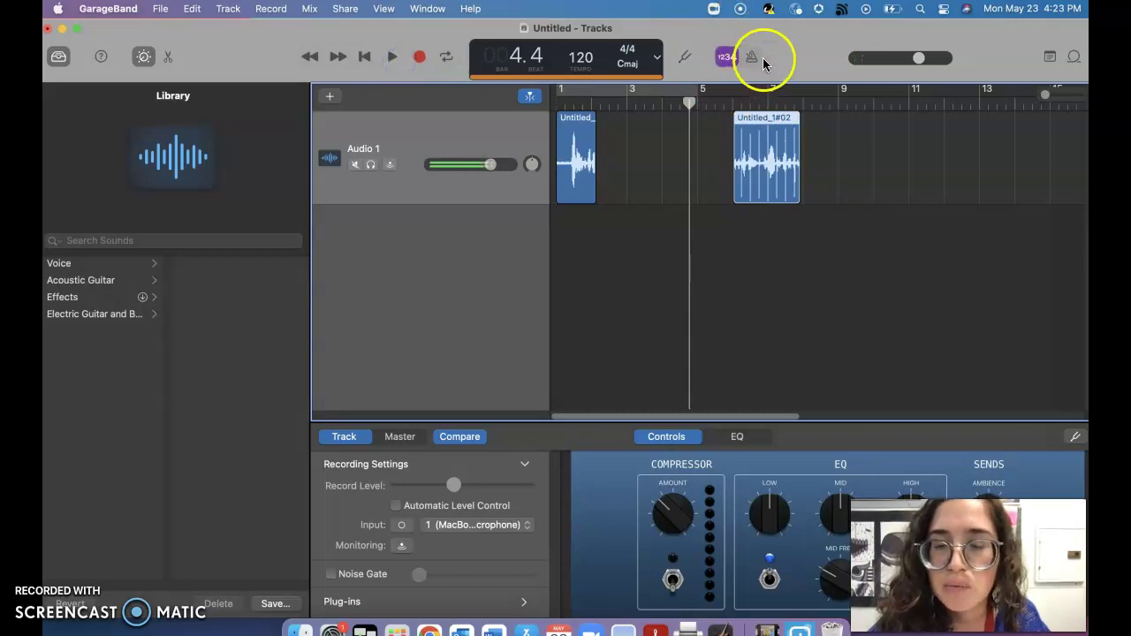
Delete both recorded clips from Audio 1 and return the playhead to bar 1
{"action": "left_click", "coordinate": [758, 138]}
{"action": "key", "text": "Delete"}
{"action": "left_click", "coordinate": [576, 131]}
{"action": "key", "text": "Delete"}
{"action": "left_click_drag", "start_coordinate": [688, 106], "coordinate": [555, 99]}
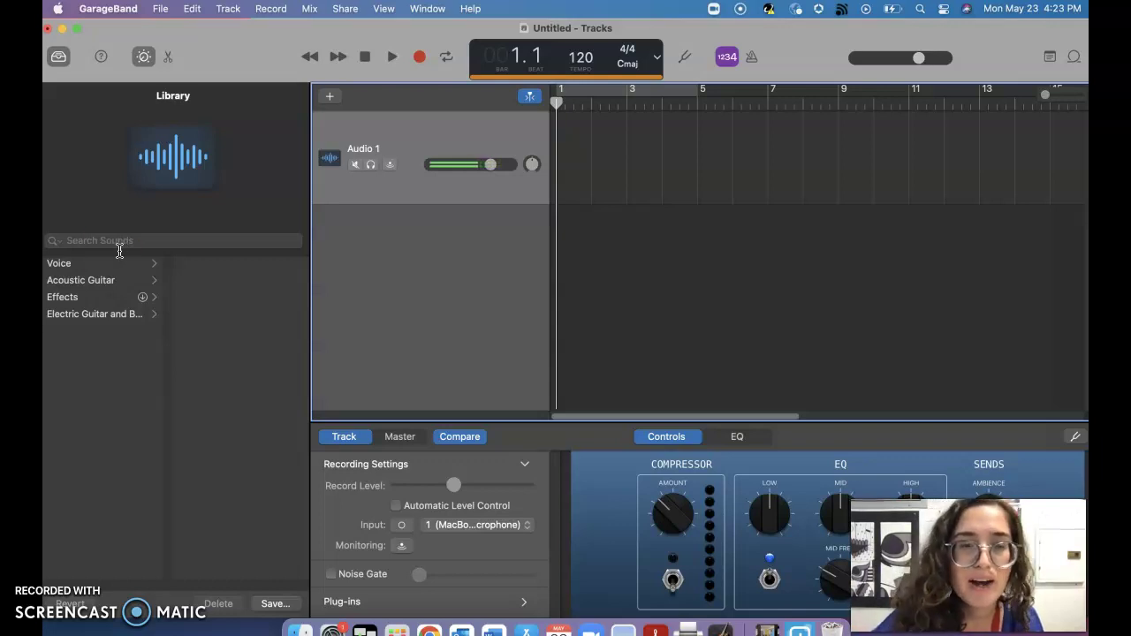
{"action": "left_click", "coordinate": [160, 8]}
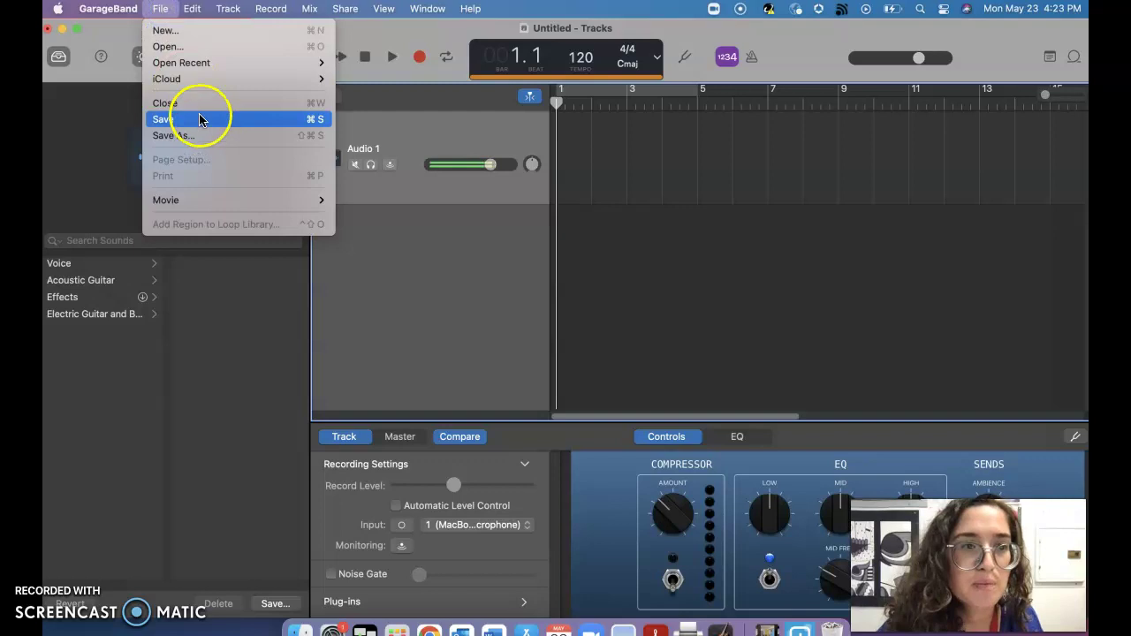
{"action": "mouse_move", "coordinate": [192, 8]}
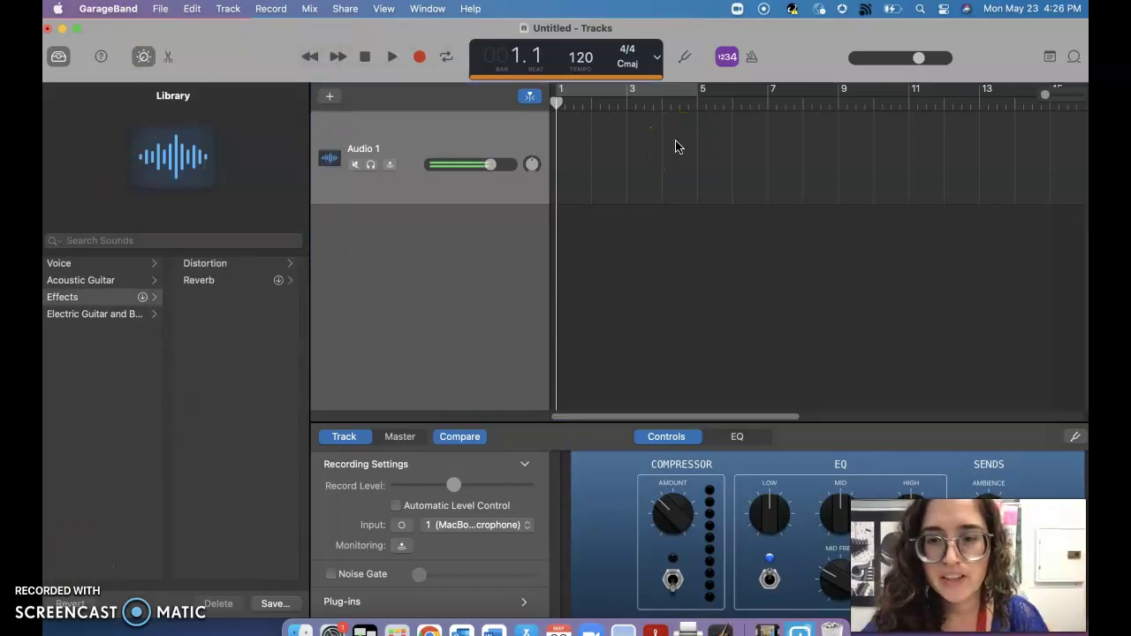
Import "whar I have done .m4a" from the Desktop into Audio 1, allowing folder access, and move it near the start of the timeline
{"action": "right_click", "coordinate": [644, 176]}
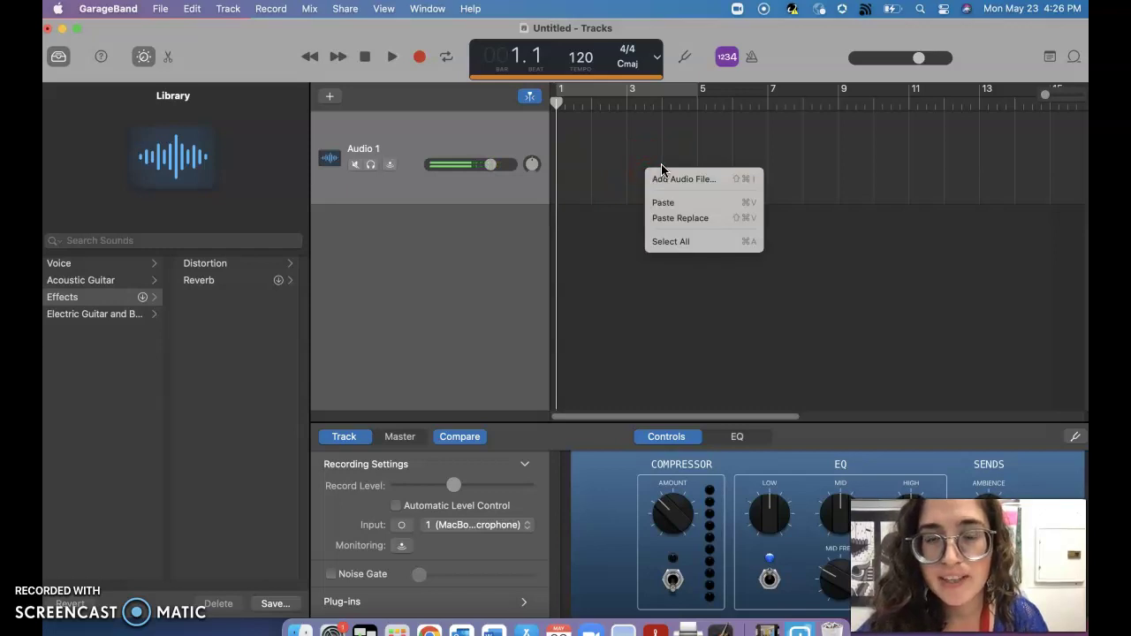
{"action": "left_click", "coordinate": [679, 179]}
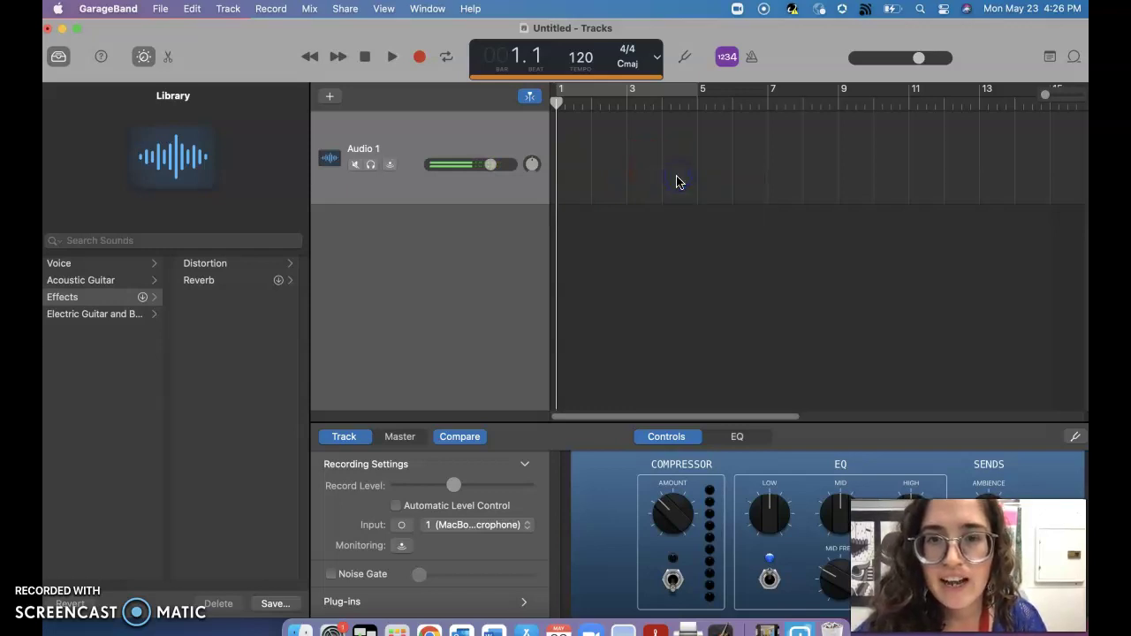
{"action": "scroll", "coordinate": [519, 196], "scroll_direction": "left", "scroll_amount": 3}
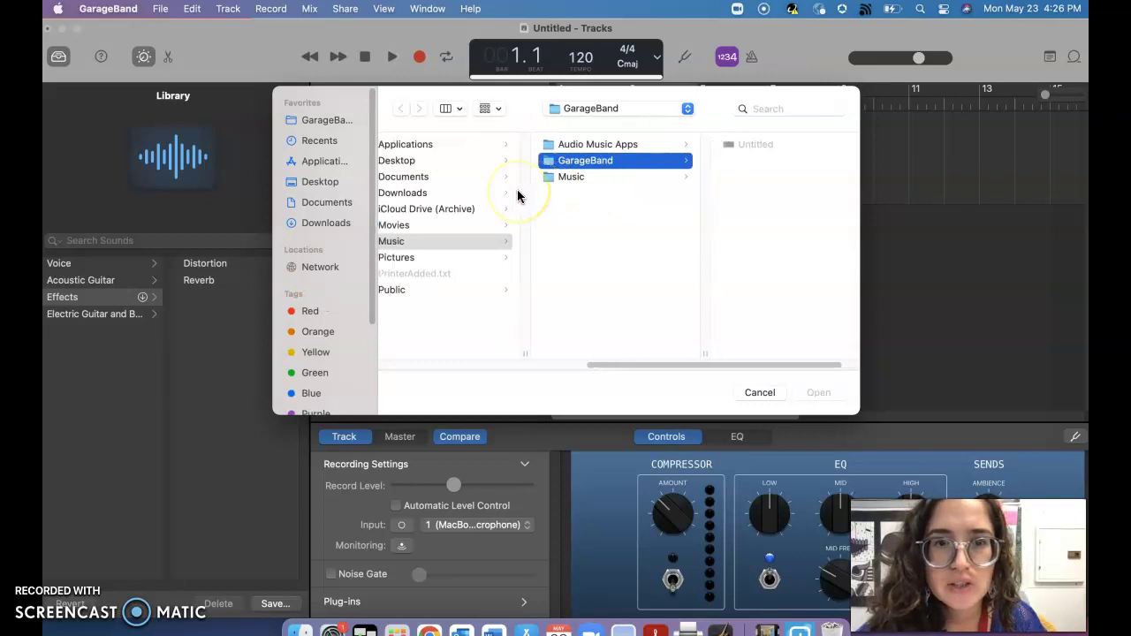
{"action": "left_click", "coordinate": [449, 161]}
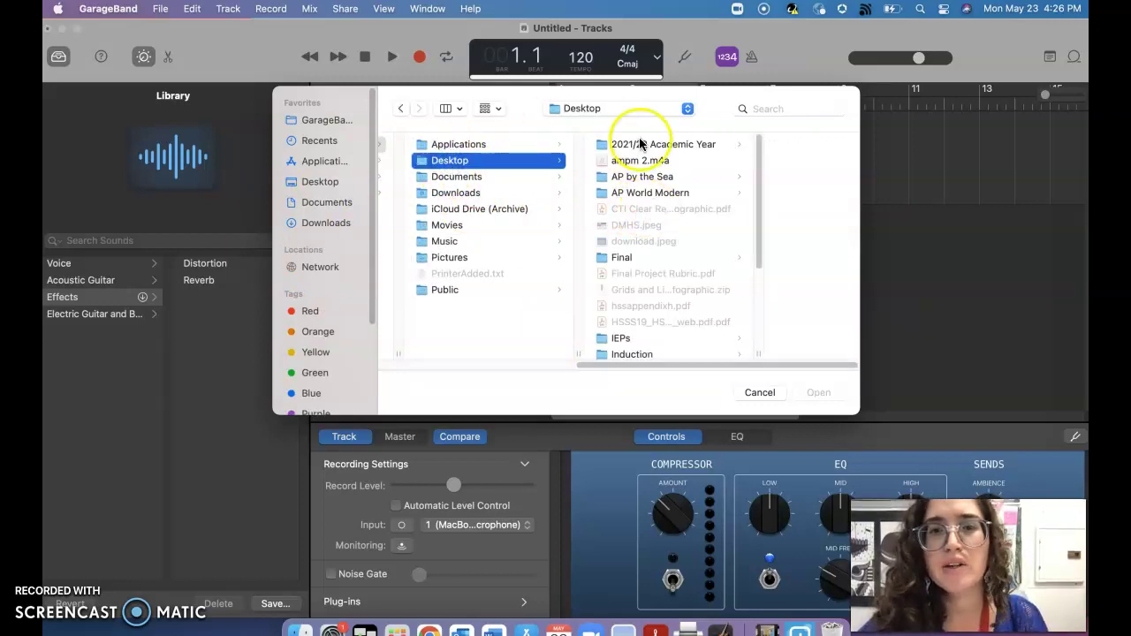
{"action": "scroll", "coordinate": [666, 265], "scroll_direction": "down", "scroll_amount": 3}
{"action": "scroll", "coordinate": [665, 261], "scroll_direction": "down", "scroll_amount": 5}
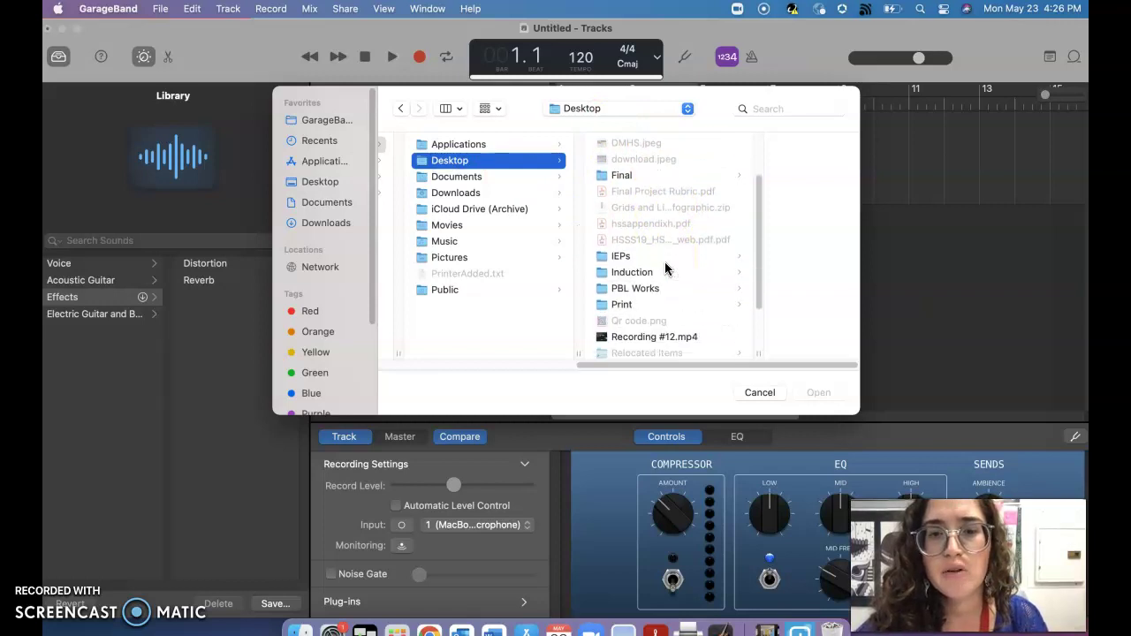
{"action": "left_click", "coordinate": [659, 345]}
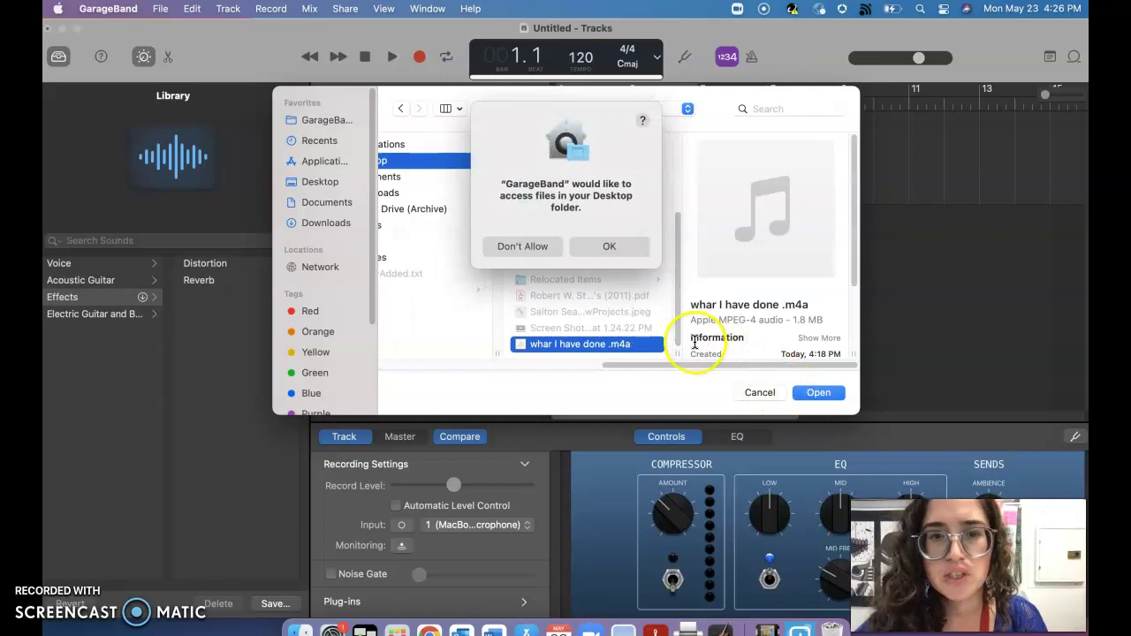
{"action": "left_click", "coordinate": [599, 248]}
{"action": "left_click", "coordinate": [818, 394]}
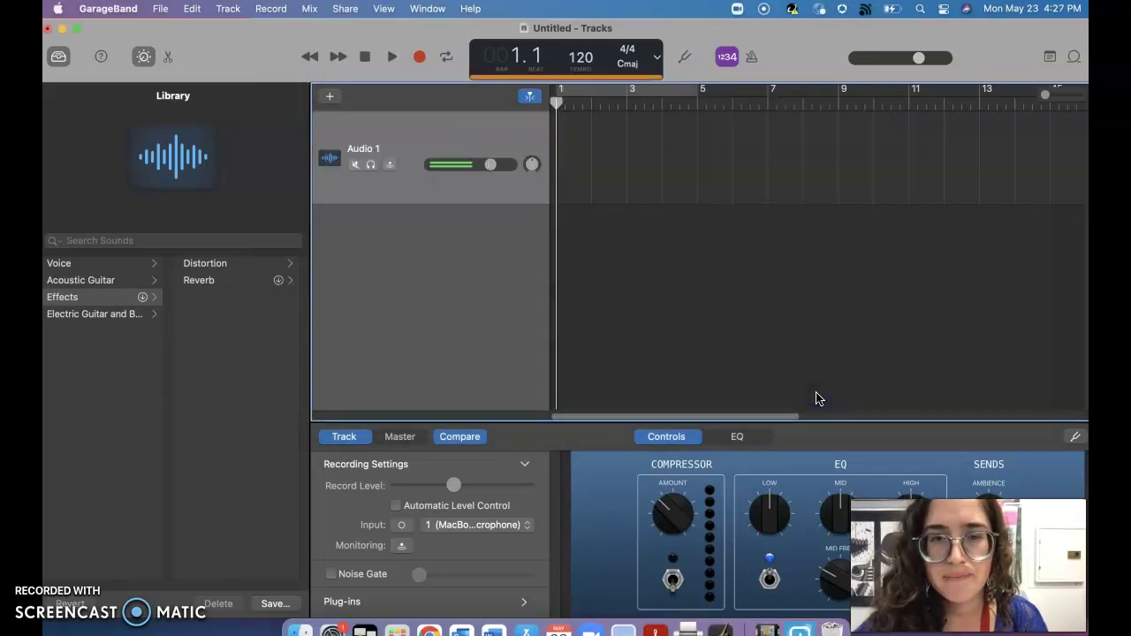
{"action": "left_click_drag", "start_coordinate": [733, 117], "coordinate": [557, 107]}
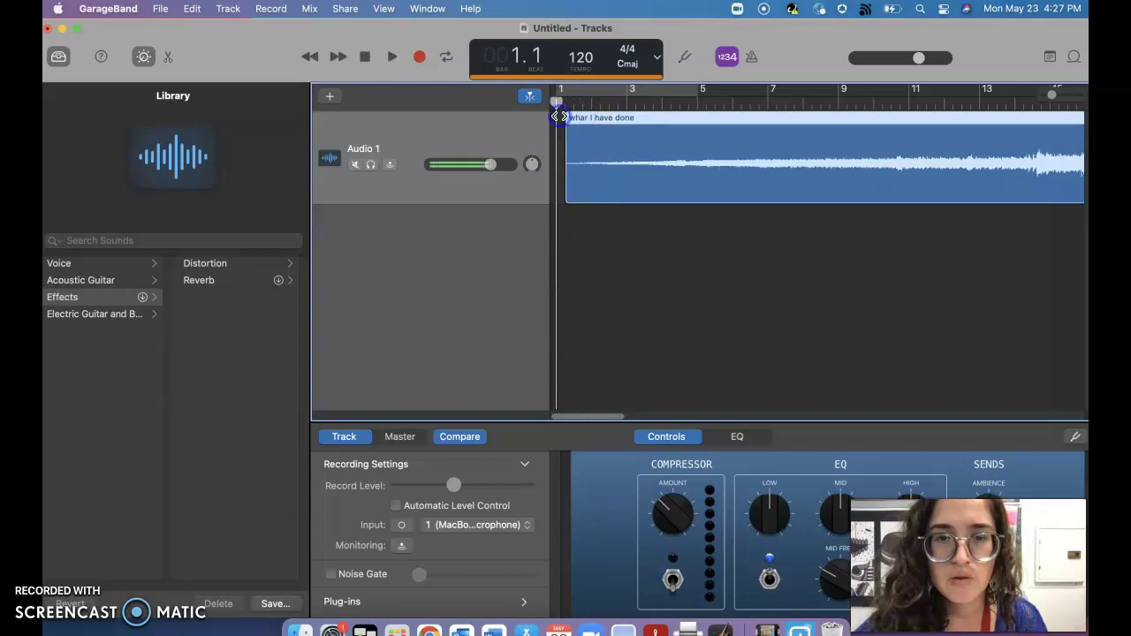
Add a second microphone audio track using Input 1
{"action": "left_click", "coordinate": [227, 9]}
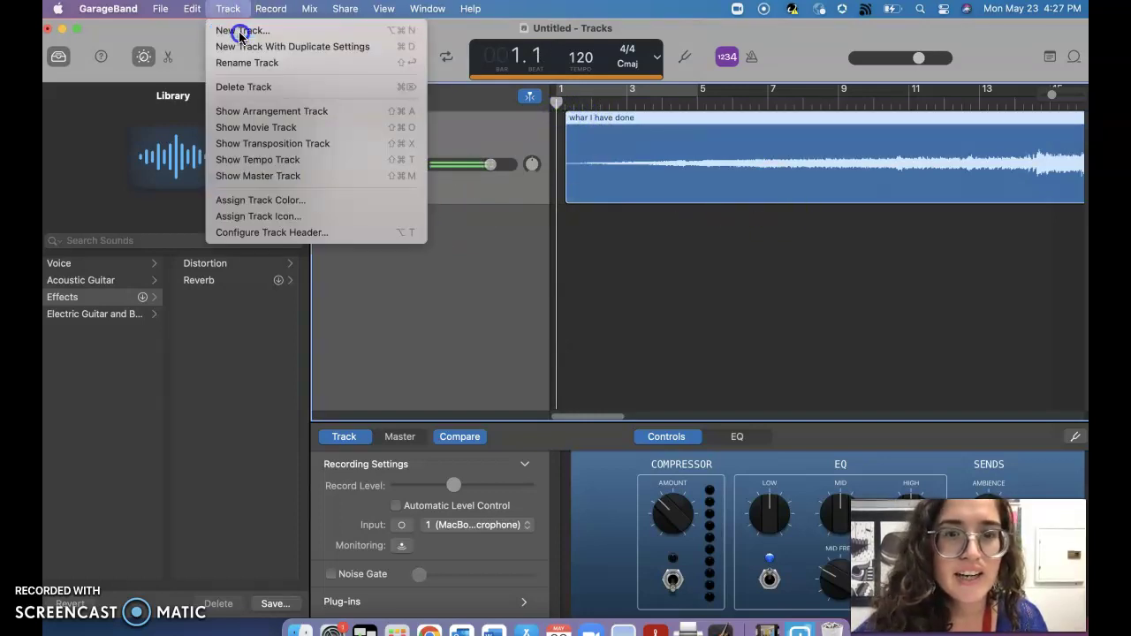
{"action": "left_click", "coordinate": [237, 31]}
{"action": "left_click", "coordinate": [346, 125]}
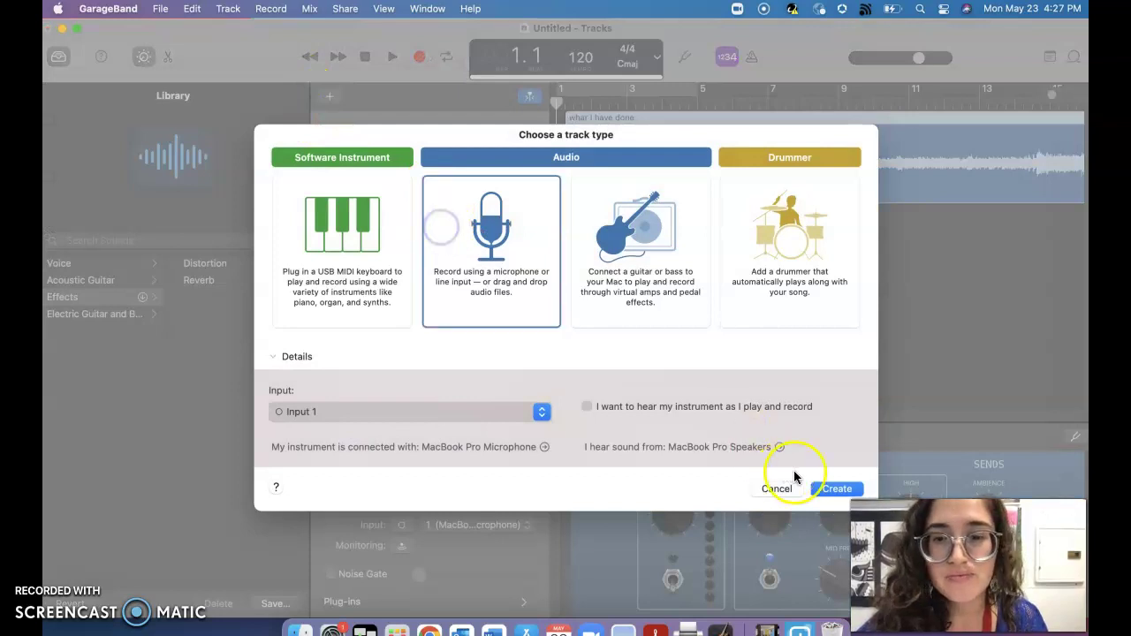
{"action": "left_click", "coordinate": [829, 491]}
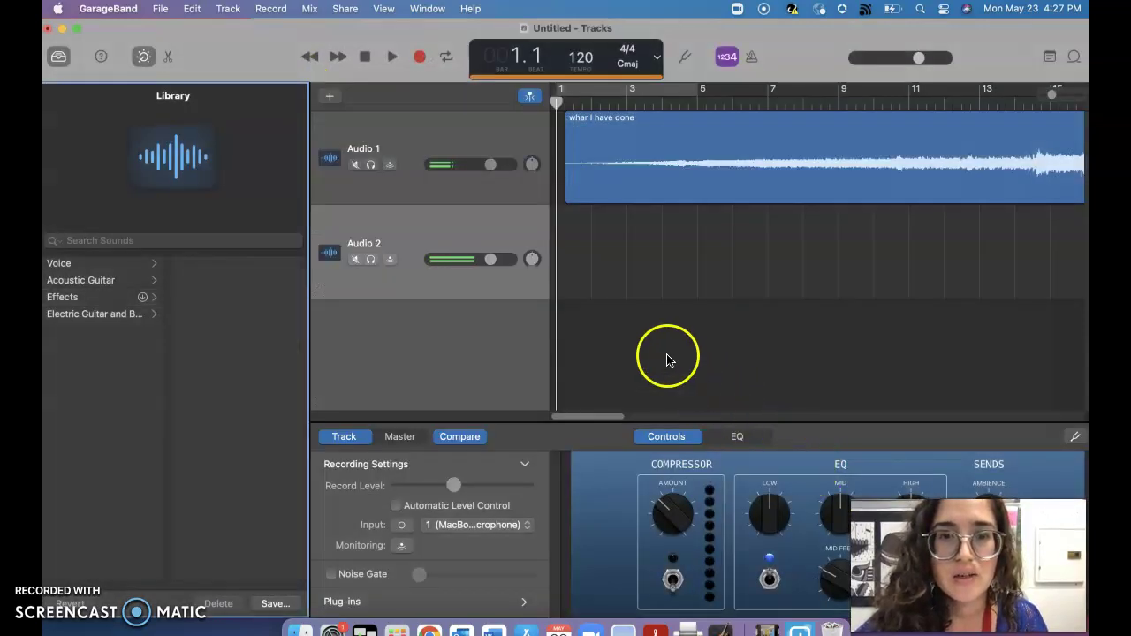
Import "ampm 2.m4a" from the Desktop into Audio 2, placing it near bar 97, toward the end of the Audio 1 region
{"action": "scroll", "coordinate": [543, 304], "scroll_direction": "right", "scroll_amount": 5}
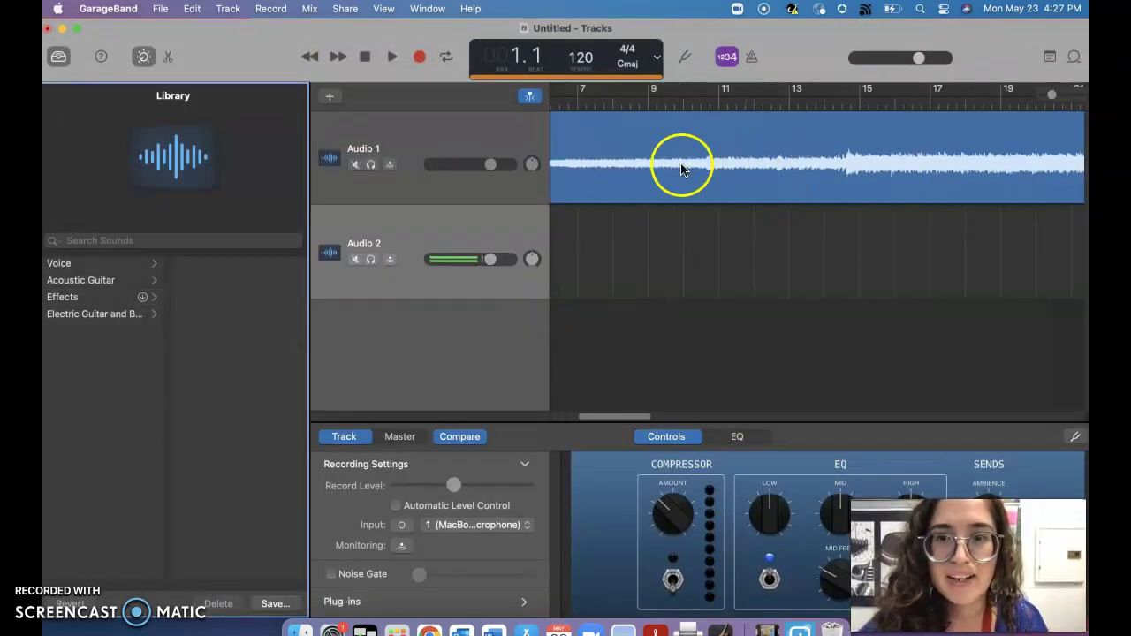
{"action": "scroll", "coordinate": [664, 268], "scroll_direction": "right", "scroll_amount": 15}
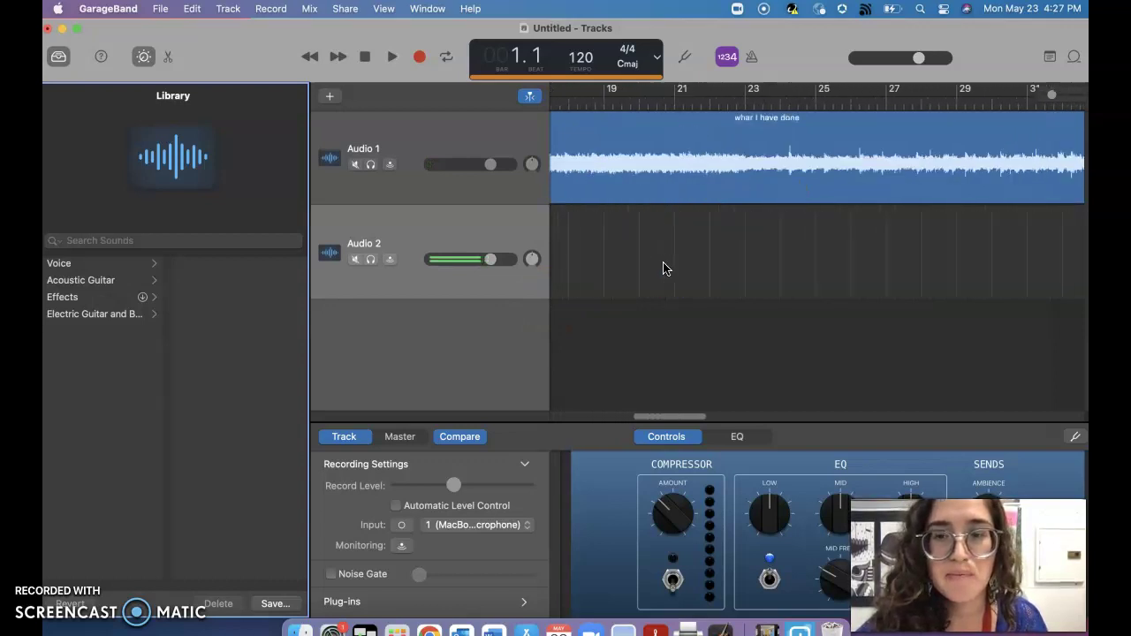
{"action": "scroll", "coordinate": [663, 268], "scroll_direction": "right", "scroll_amount": 20}
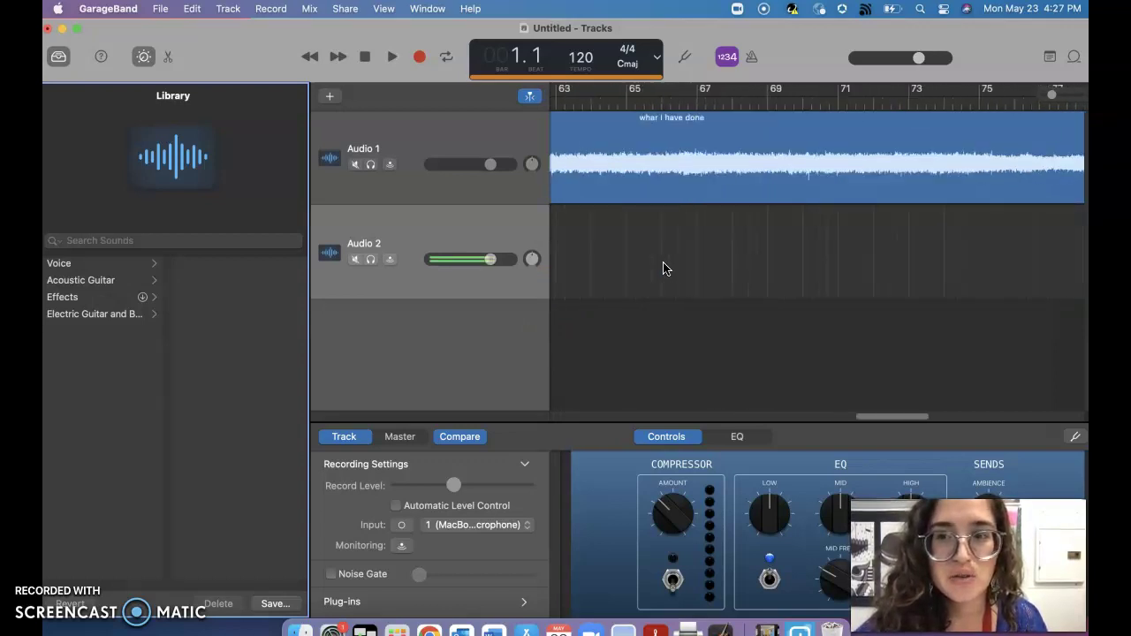
{"action": "scroll", "coordinate": [664, 268], "scroll_direction": "right", "scroll_amount": 15}
{"action": "left_click", "coordinate": [674, 260]}
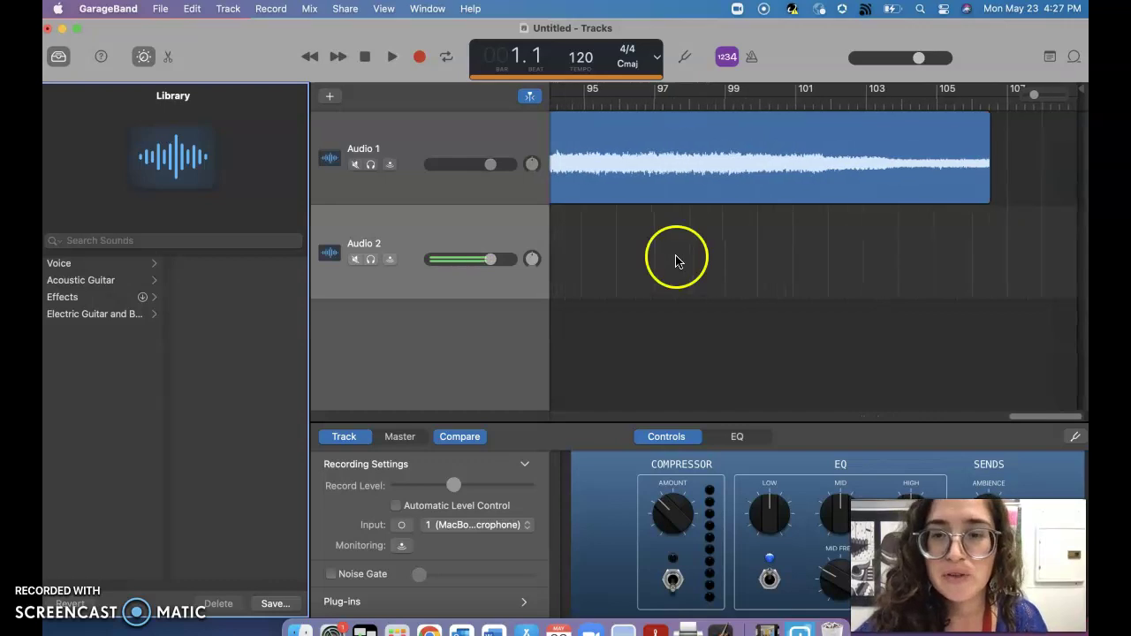
{"action": "right_click", "coordinate": [676, 259]}
{"action": "left_click", "coordinate": [693, 266]}
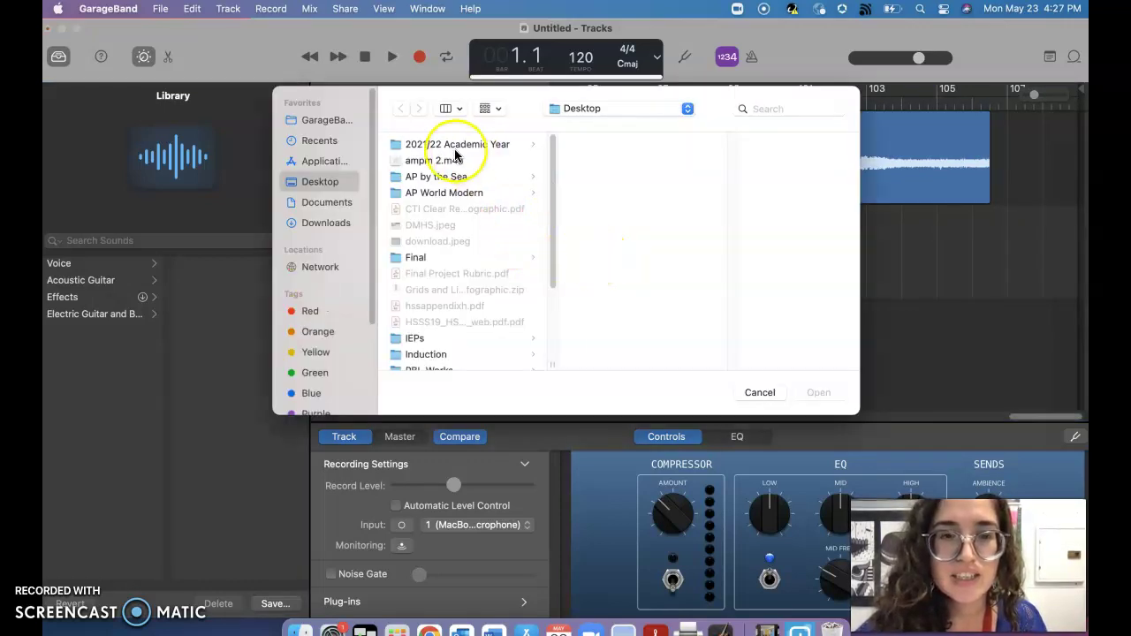
{"action": "left_click", "coordinate": [433, 162]}
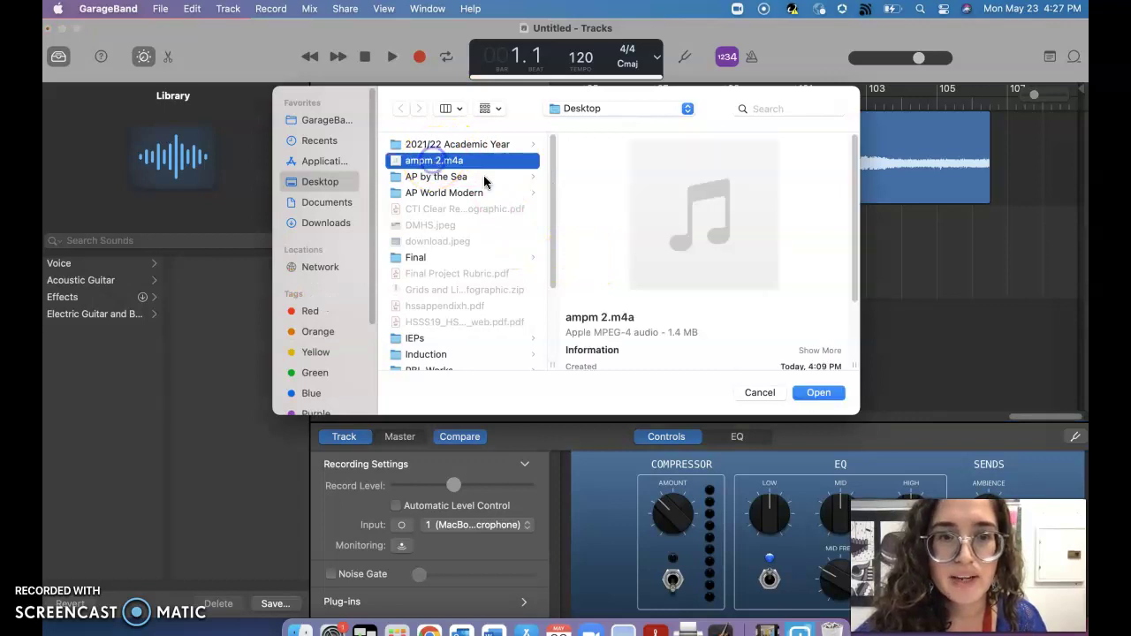
{"action": "left_click", "coordinate": [832, 399]}
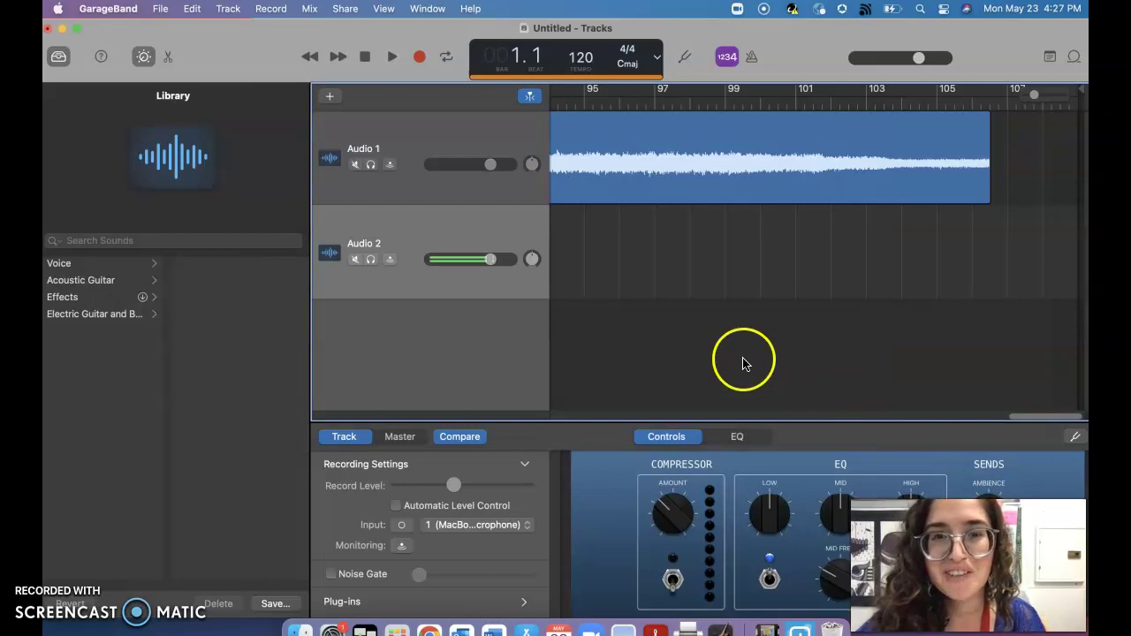
{"action": "scroll", "coordinate": [714, 349], "scroll_direction": "right", "scroll_amount": 10}
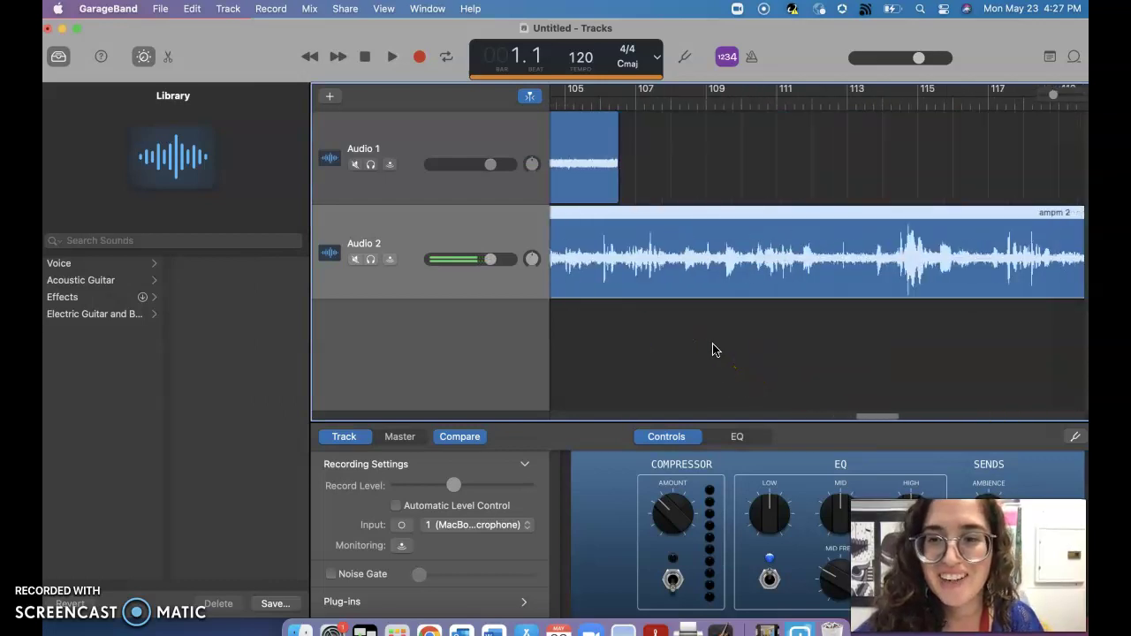
{"action": "scroll", "coordinate": [486, 343], "scroll_direction": "left", "scroll_amount": 6}
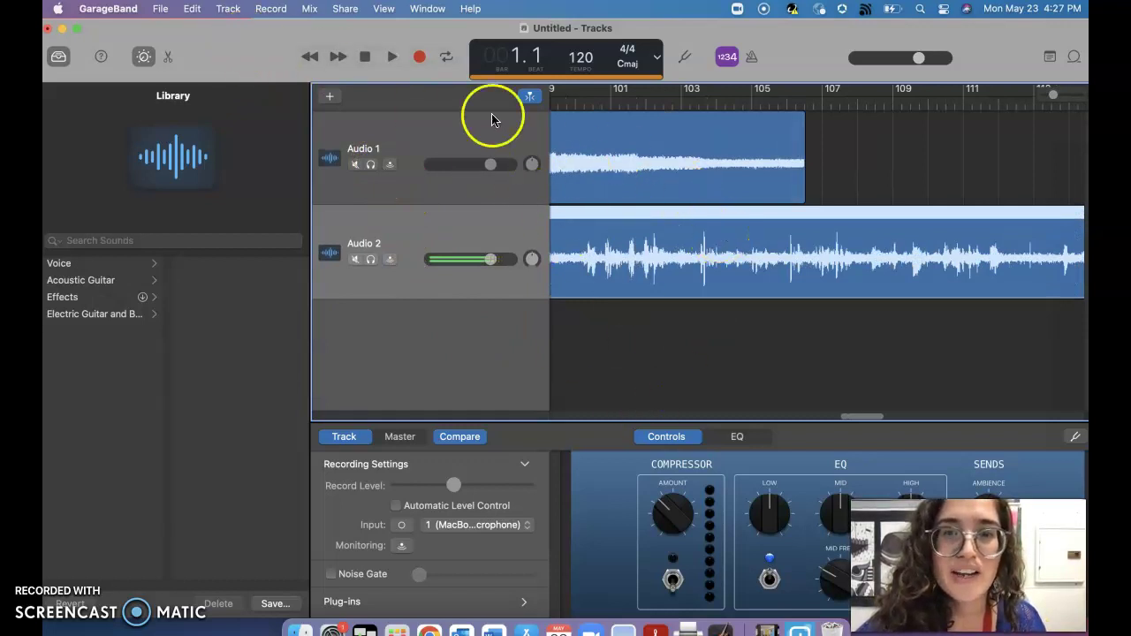
{"action": "scroll", "coordinate": [704, 255], "scroll_direction": "left", "scroll_amount": 16}
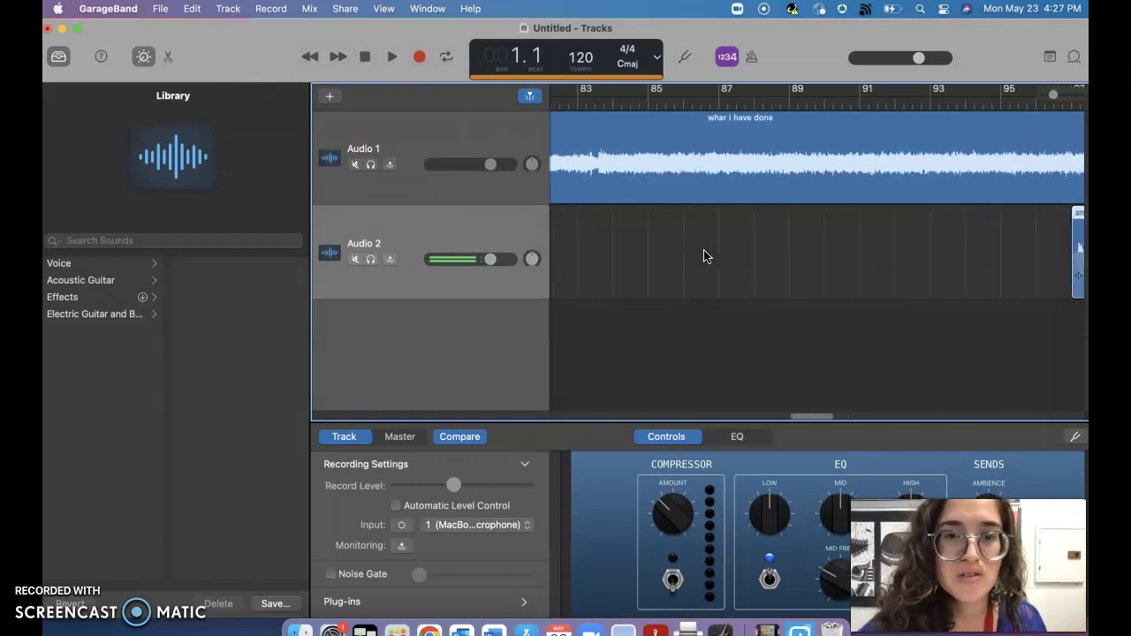
{"action": "scroll", "coordinate": [672, 230], "scroll_direction": "down", "scroll_amount": 1}
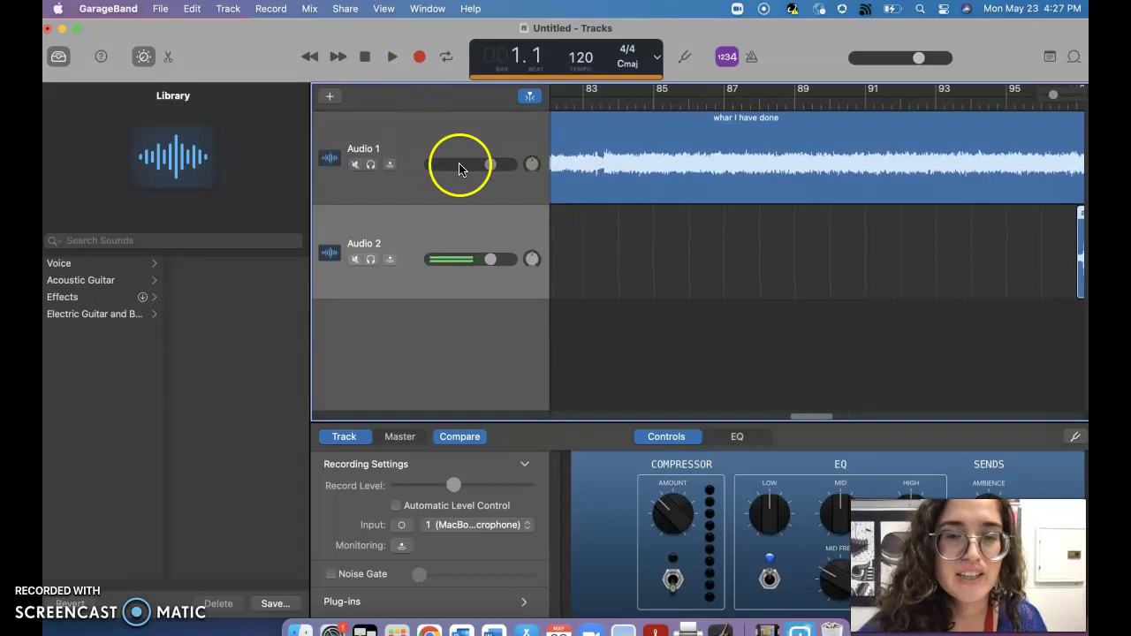
Add a third microphone audio track using Input 1
{"action": "left_click", "coordinate": [227, 9]}
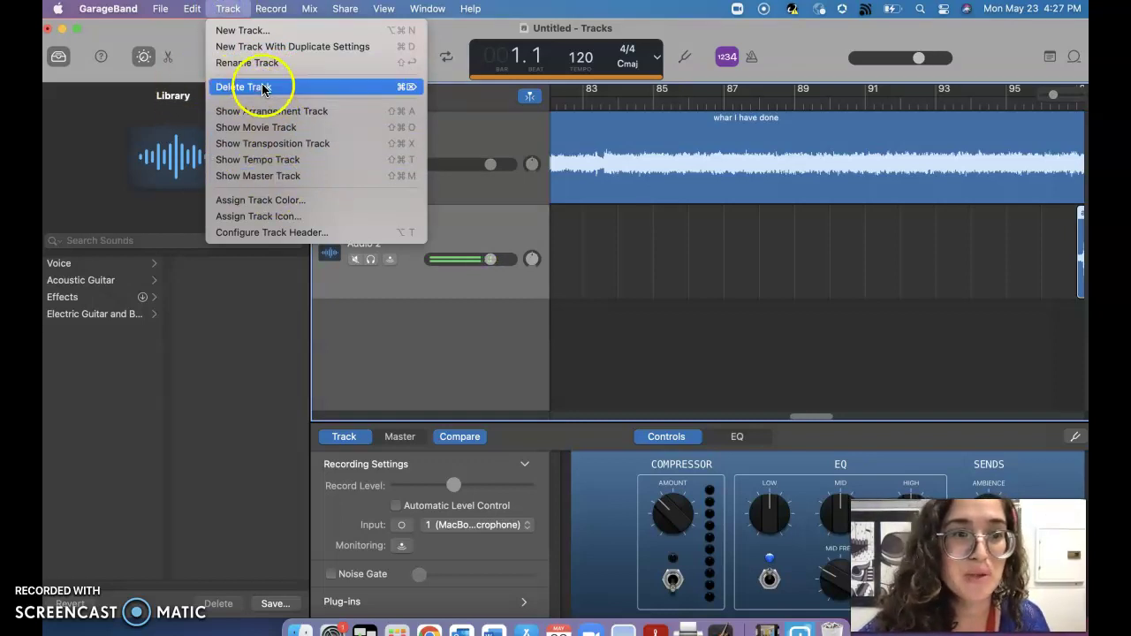
{"action": "left_click", "coordinate": [232, 32]}
{"action": "left_click", "coordinate": [463, 248]}
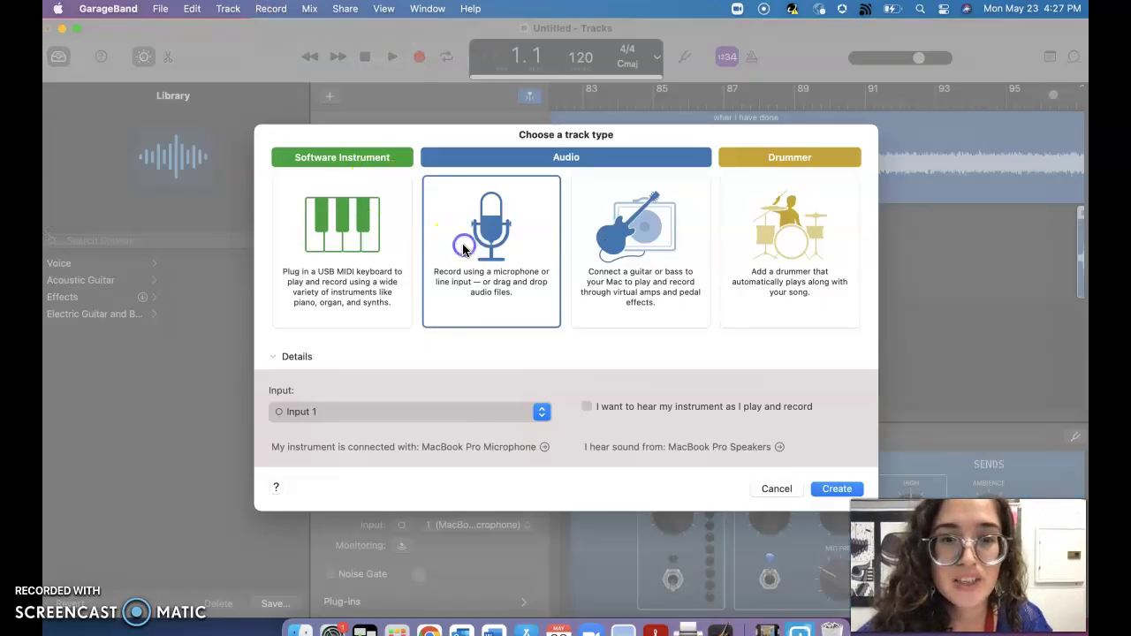
{"action": "left_click", "coordinate": [836, 489]}
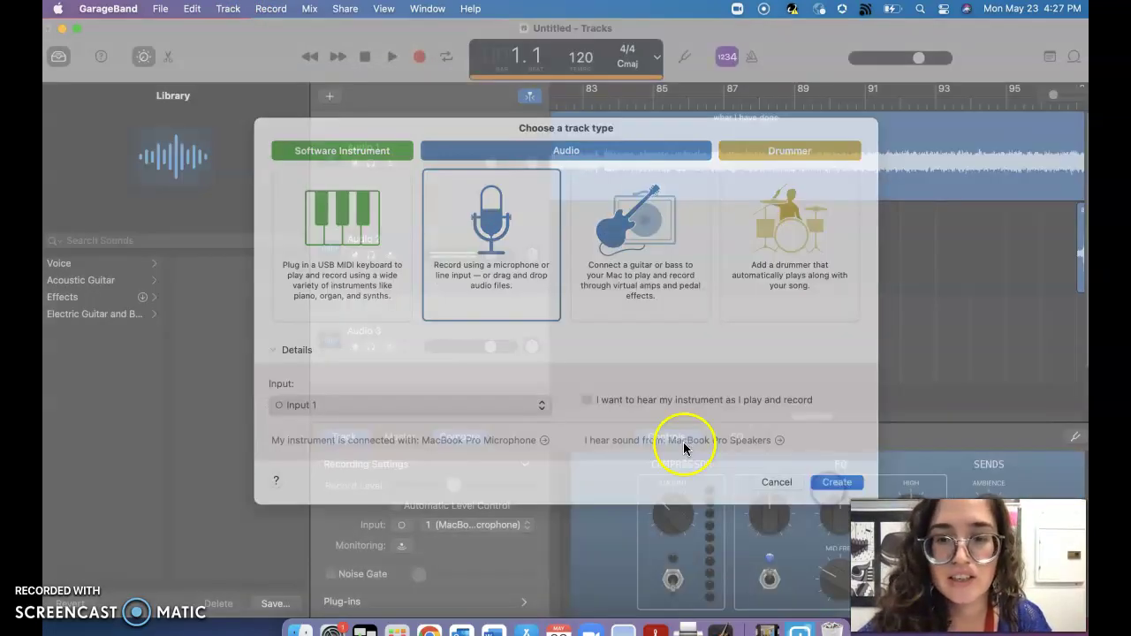
Move the "whar I have done" region on Audio 1 so that it starts at about bar 8
{"action": "scroll", "coordinate": [631, 159], "scroll_direction": "left", "scroll_amount": 10}
{"action": "scroll", "coordinate": [703, 182], "scroll_direction": "left", "scroll_amount": 7}
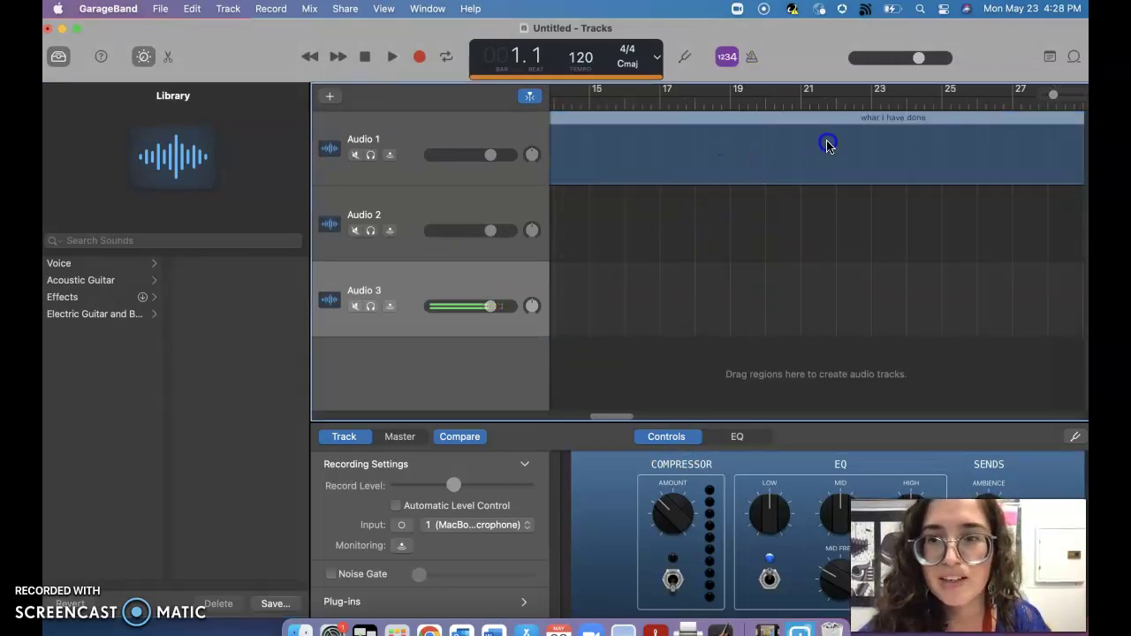
{"action": "left_click", "coordinate": [826, 144]}
{"action": "scroll", "coordinate": [765, 260], "scroll_direction": "left", "scroll_amount": 4}
{"action": "scroll", "coordinate": [765, 260], "scroll_direction": "right", "scroll_amount": 3}
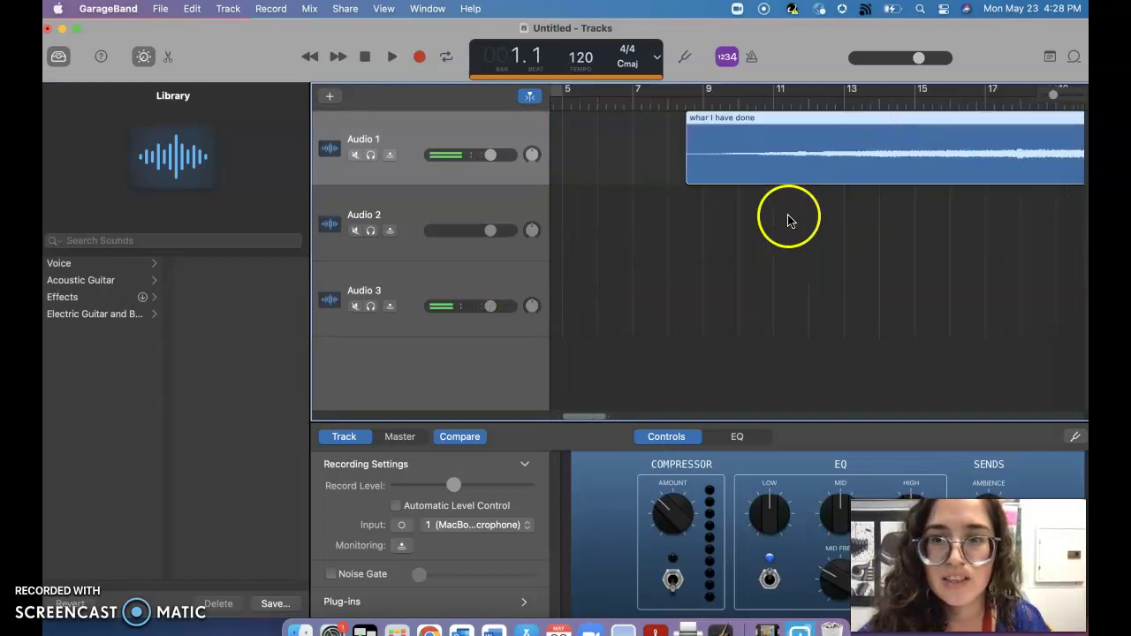
Try looping the Audio 1 region from its end to about bar 119, and undo the loop
{"action": "scroll", "coordinate": [911, 264], "scroll_direction": "right", "scroll_amount": 20}
{"action": "left_click_drag", "start_coordinate": [603, 128], "coordinate": [799, 128]}
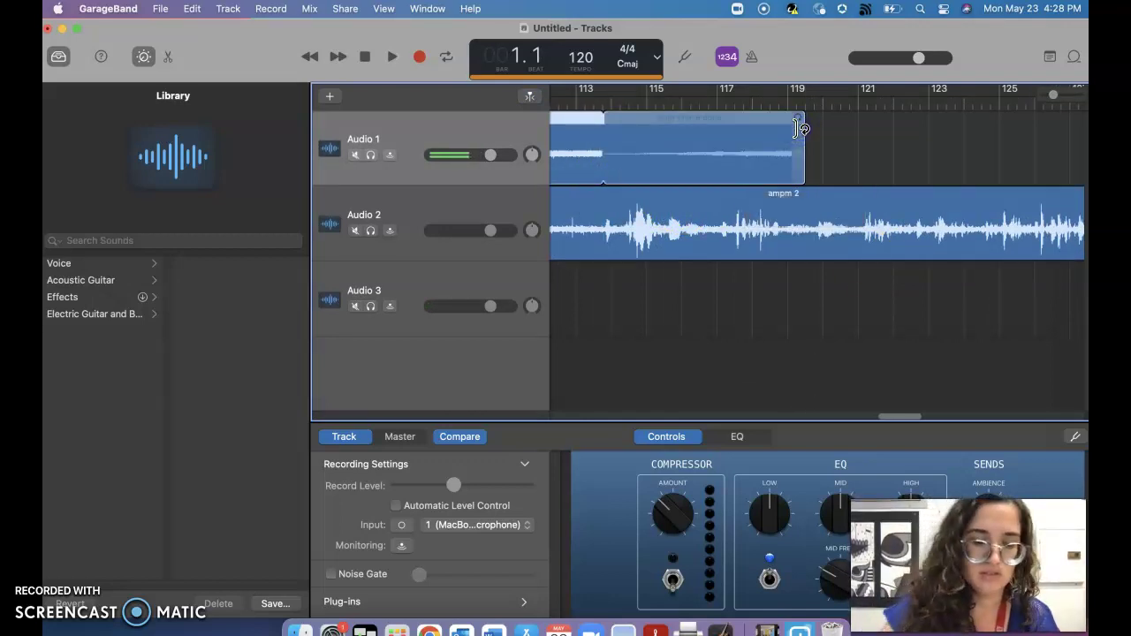
{"action": "key", "text": "super+z"}
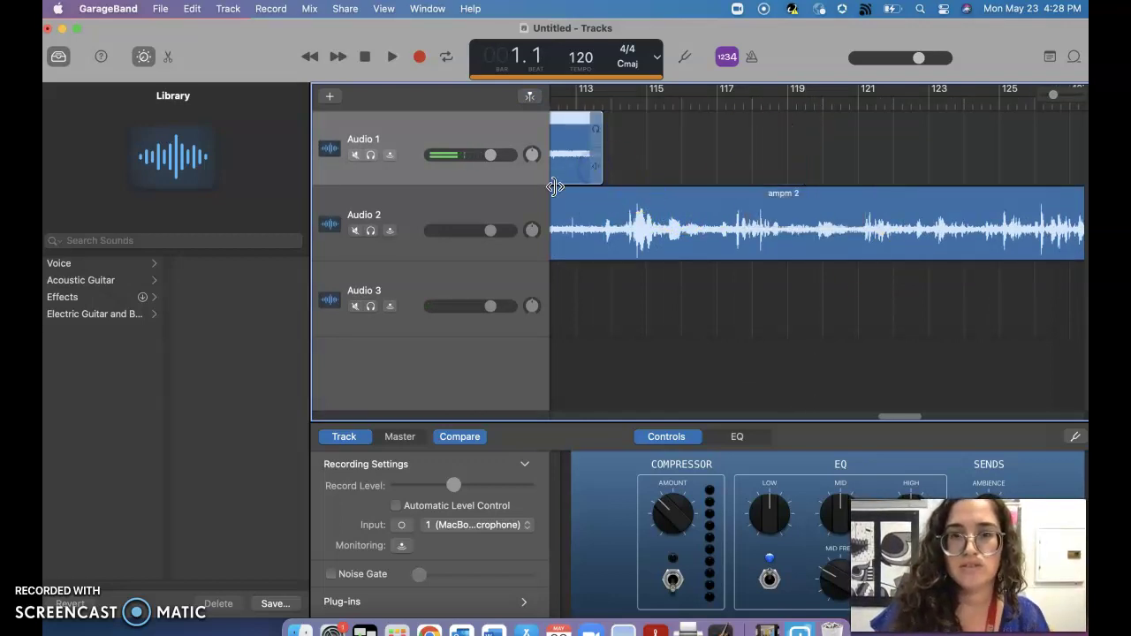
Select the regions on Audio 1 and Audio 2 together and move both about 10 bars later on the timeline
{"action": "left_click", "coordinate": [576, 160]}
{"action": "left_click", "coordinate": [625, 212], "text": "shift"}
{"action": "left_click_drag", "start_coordinate": [625, 212], "coordinate": [975, 202]}
{"action": "scroll", "coordinate": [975, 203], "scroll_direction": "left", "scroll_amount": 10}
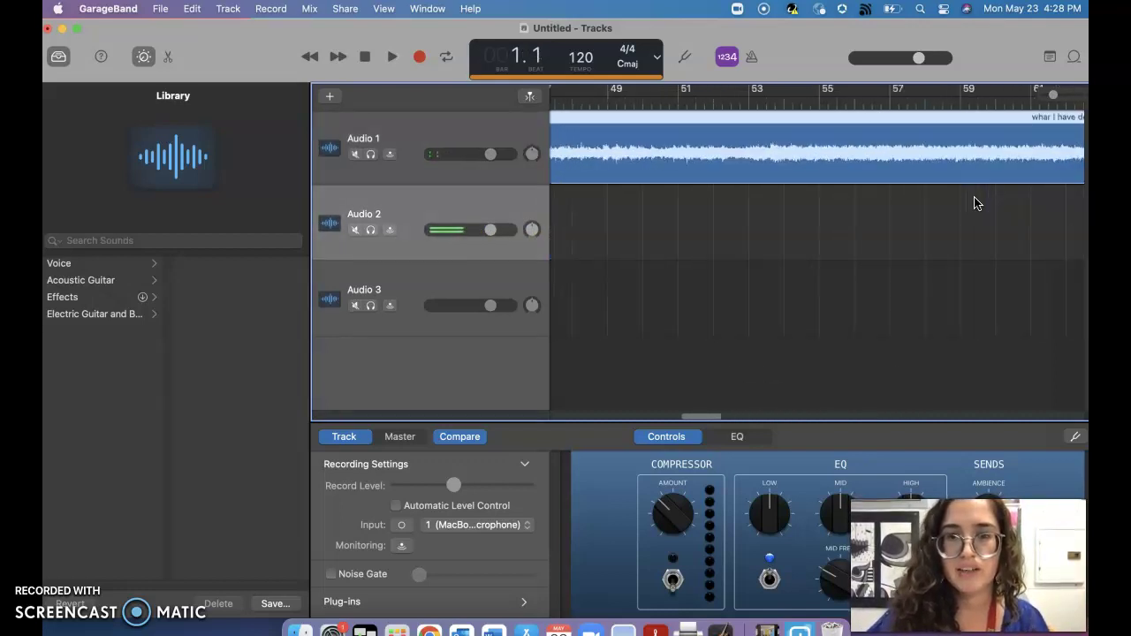
{"action": "scroll", "coordinate": [975, 202], "scroll_direction": "left", "scroll_amount": 10}
{"action": "left_click", "coordinate": [698, 204]}
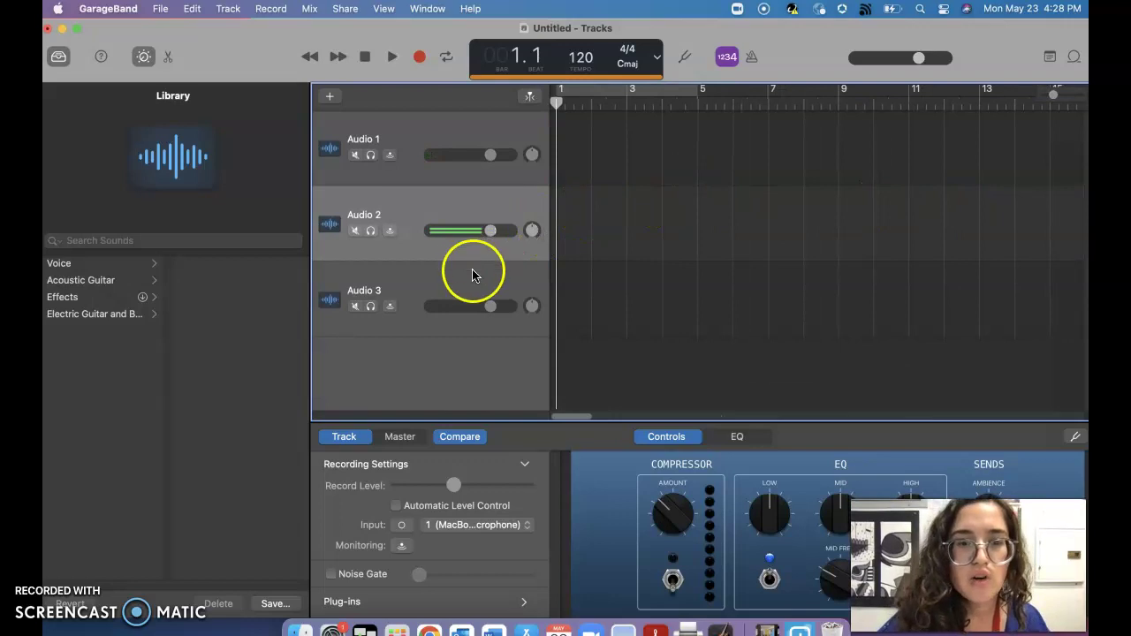
Rename the Audio 3 track as "Narration"
{"action": "left_click", "coordinate": [391, 318]}
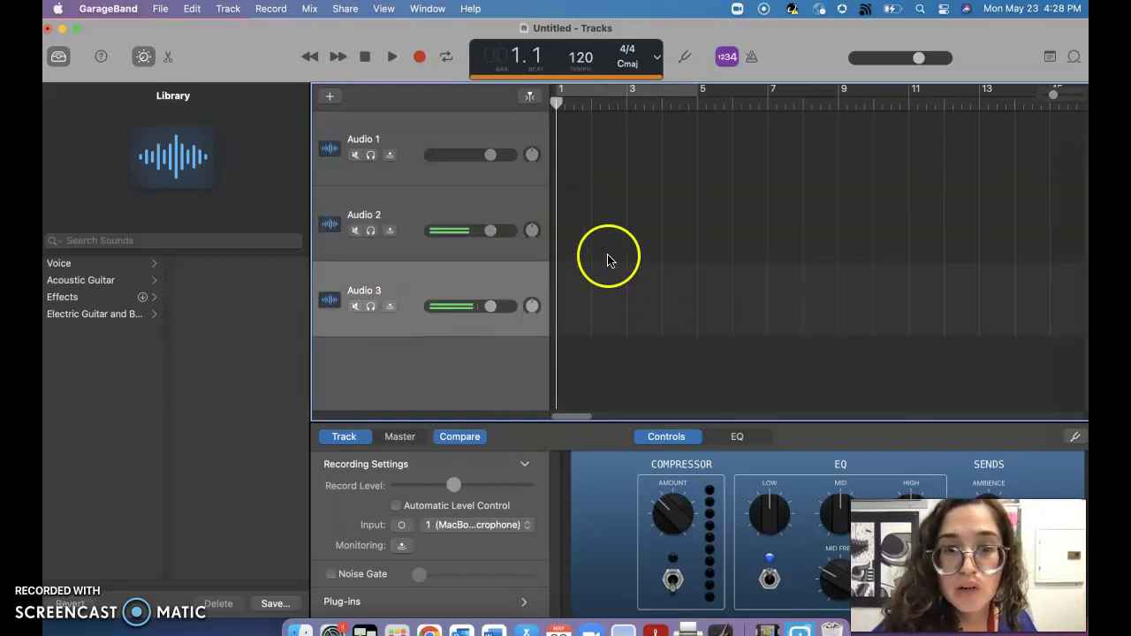
{"action": "right_click", "coordinate": [360, 297]}
{"action": "left_click", "coordinate": [398, 370]}
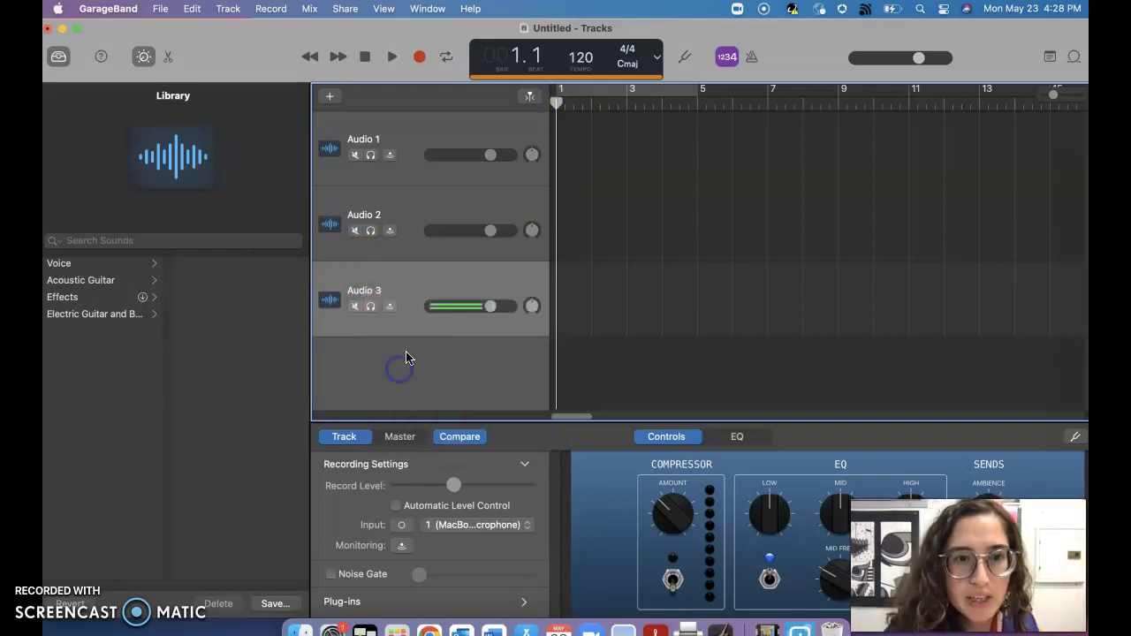
{"action": "type", "text": "Narration"}
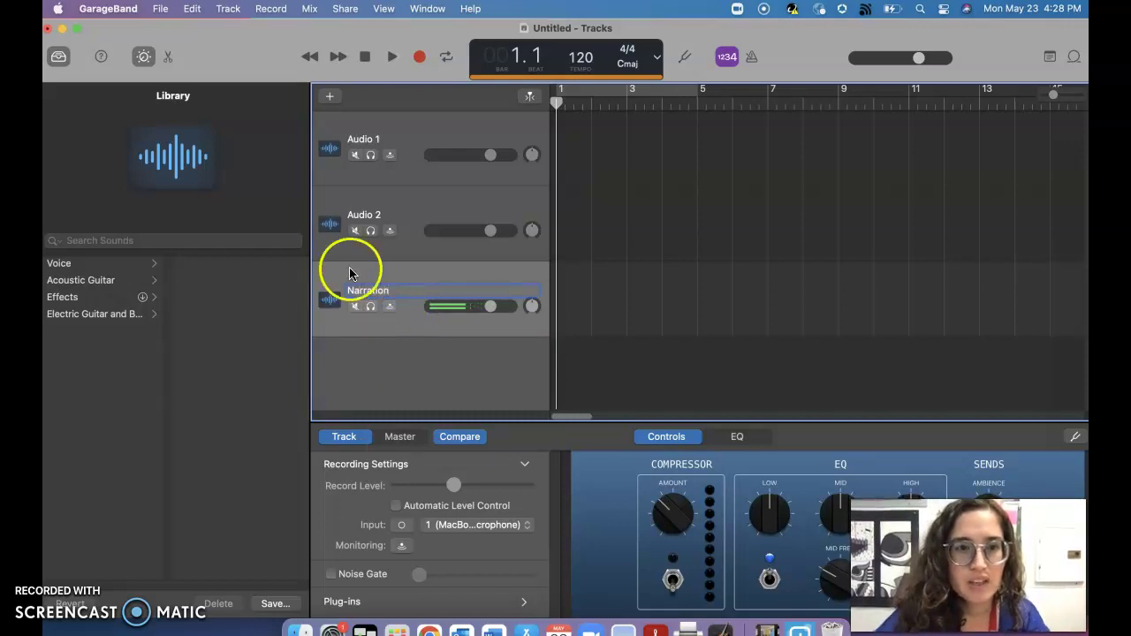
{"action": "left_click", "coordinate": [361, 203]}
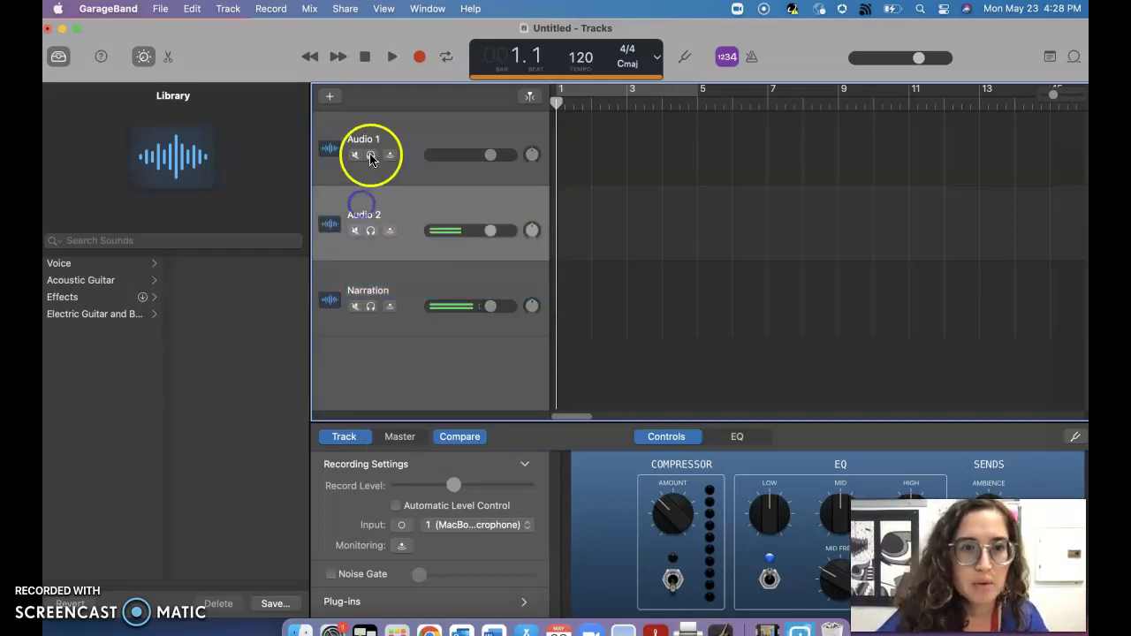
Rename the Audio 1 track as "Music"
{"action": "left_click", "coordinate": [360, 133]}
{"action": "right_click", "coordinate": [360, 133]}
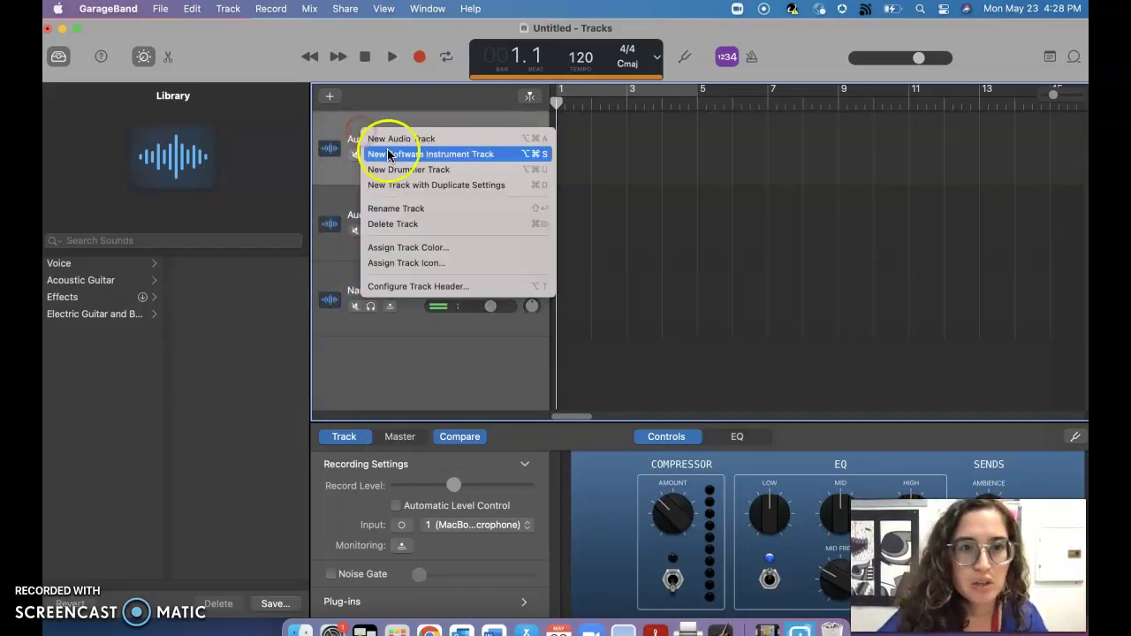
{"action": "left_click", "coordinate": [397, 209]}
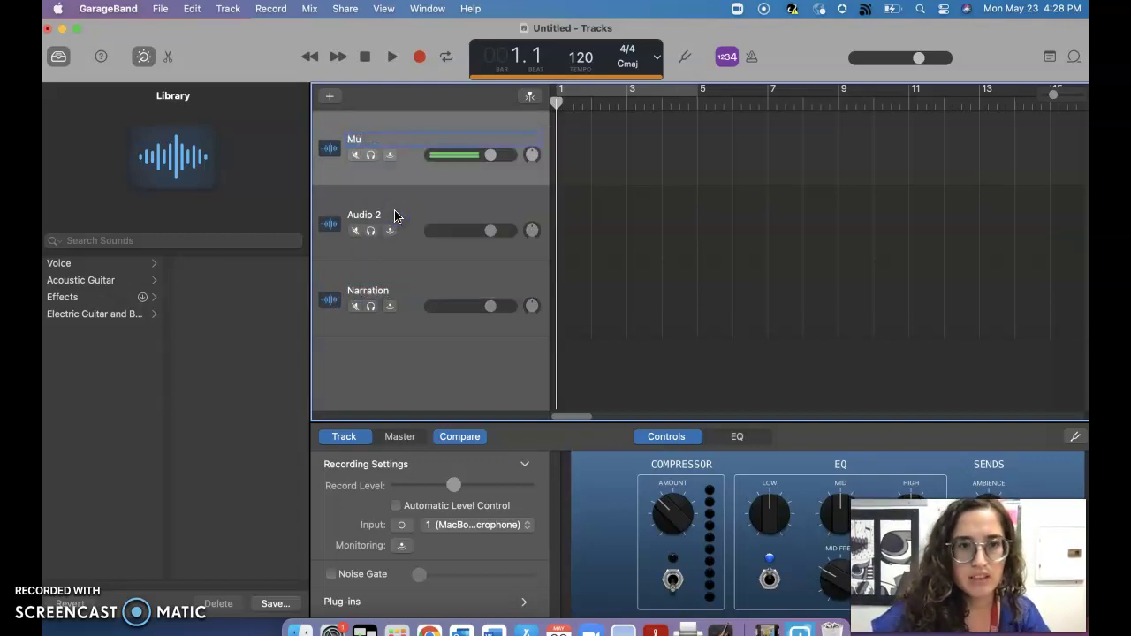
Rename the Audio 2 track as "Interview #1"
{"action": "right_click", "coordinate": [362, 218]}
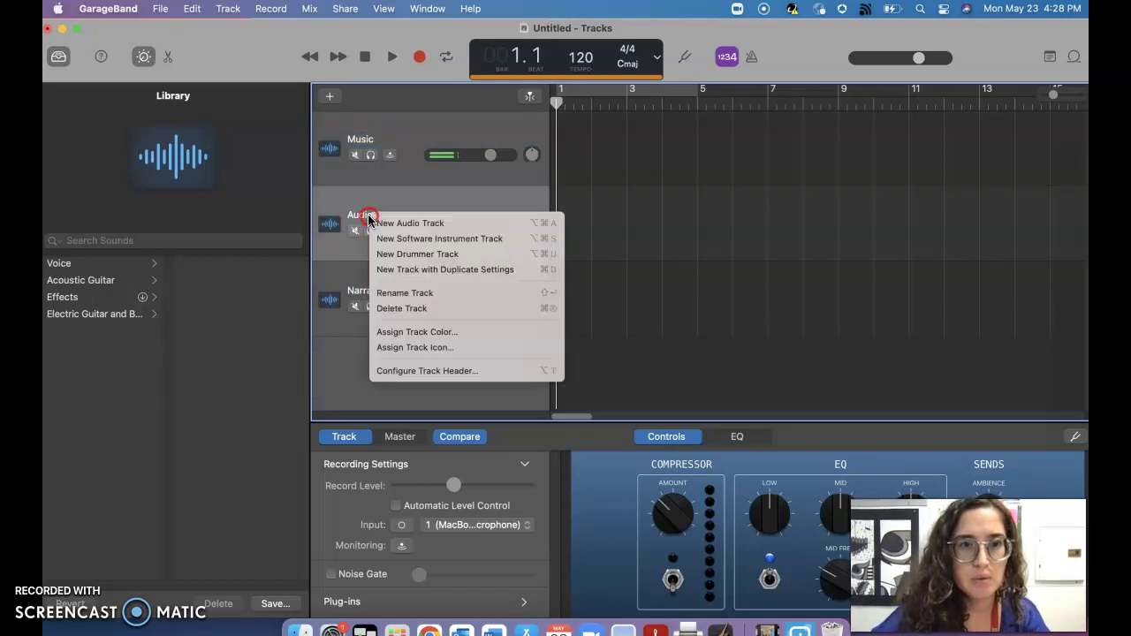
{"action": "left_click", "coordinate": [405, 293]}
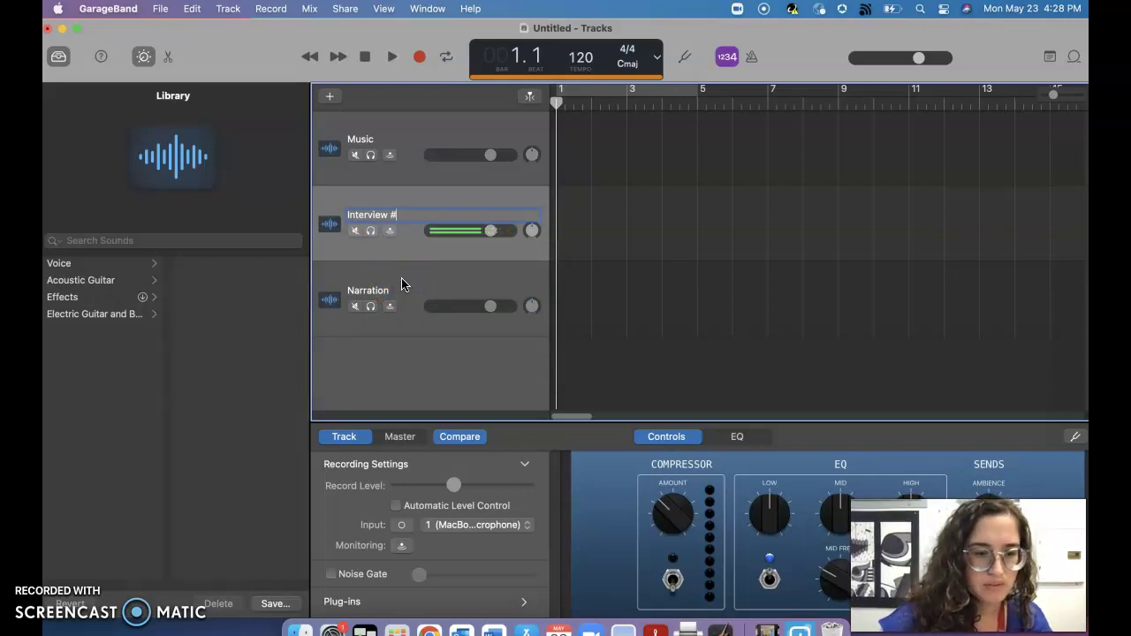
{"action": "type", "text": "Interview #1"}
{"action": "left_click", "coordinate": [444, 406]}
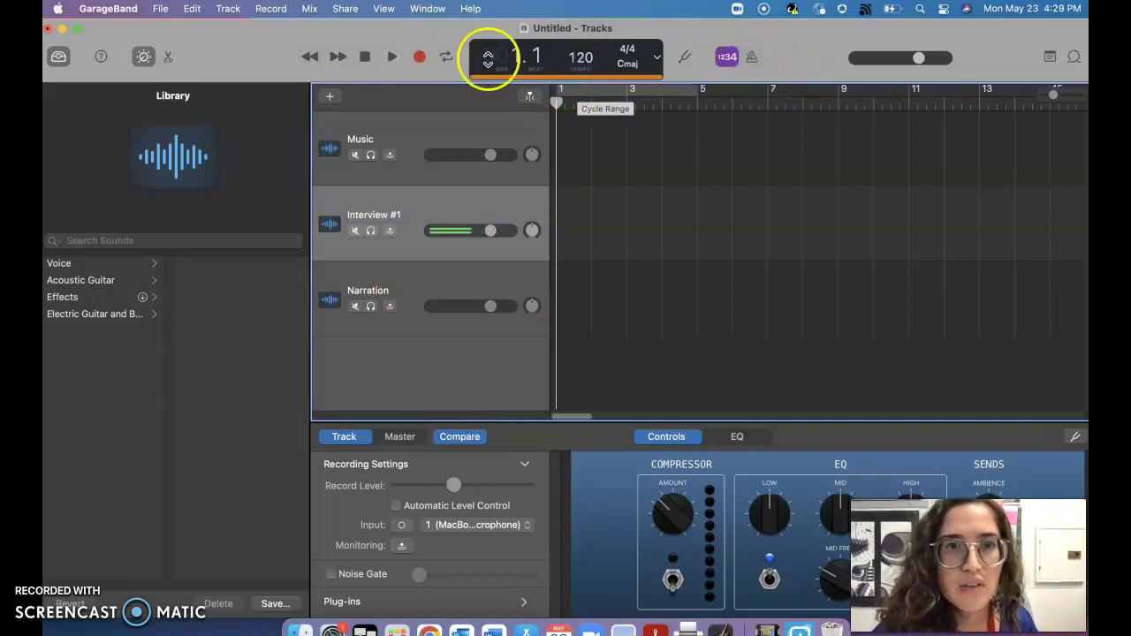
Record a clip about six bars long on the Interview #1 track from bar 1, and stop the transport
{"action": "left_click", "coordinate": [421, 58]}
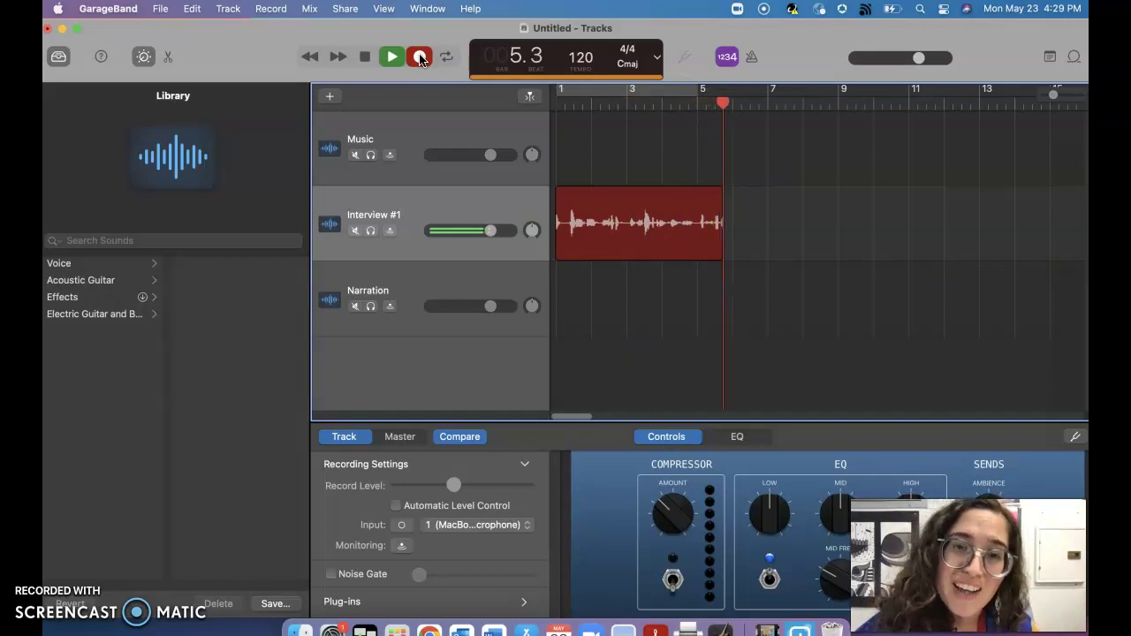
{"action": "left_click", "coordinate": [419, 55]}
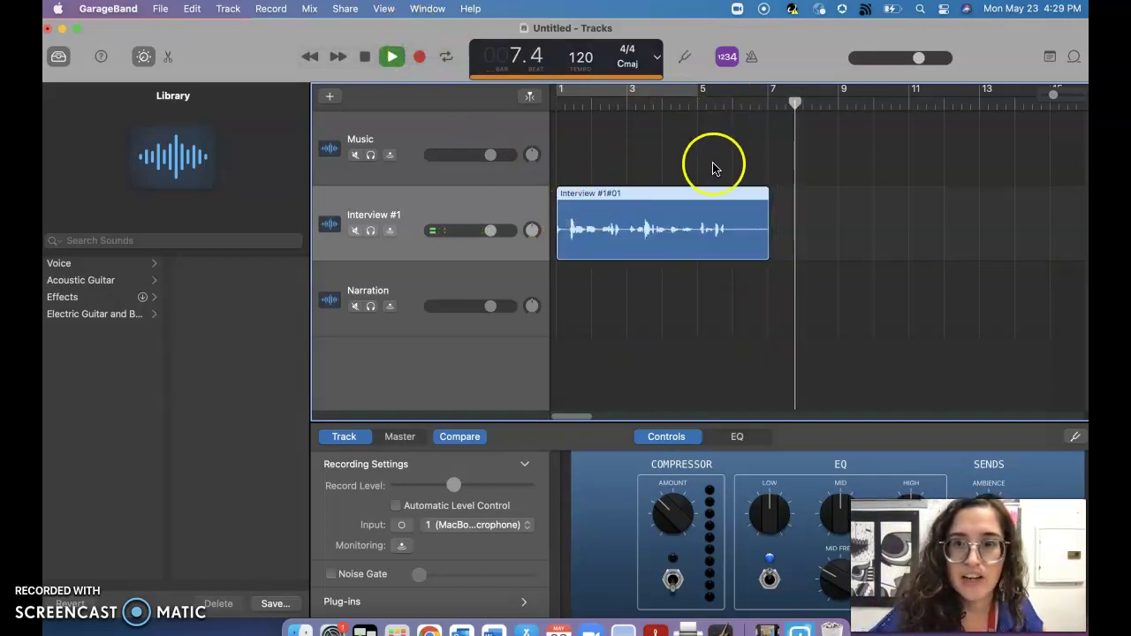
{"action": "left_click", "coordinate": [389, 56]}
Move the recorded clip from Interview #1 down to the Narration track and play it back from bar 1
{"action": "left_click", "coordinate": [603, 270]}
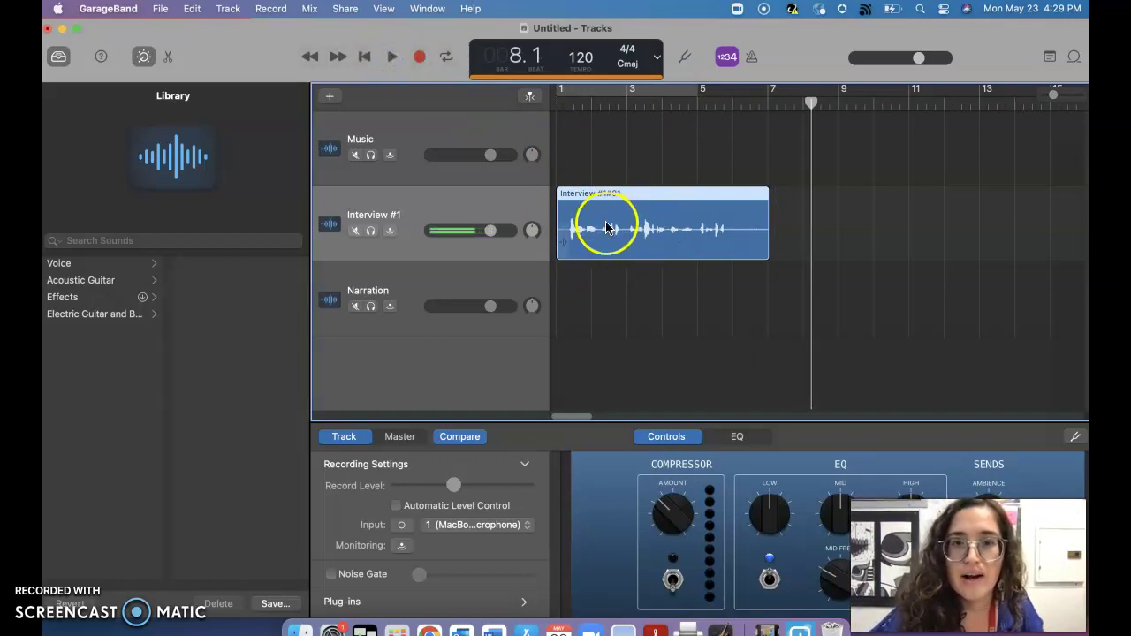
{"action": "left_click_drag", "start_coordinate": [642, 221], "coordinate": [634, 290]}
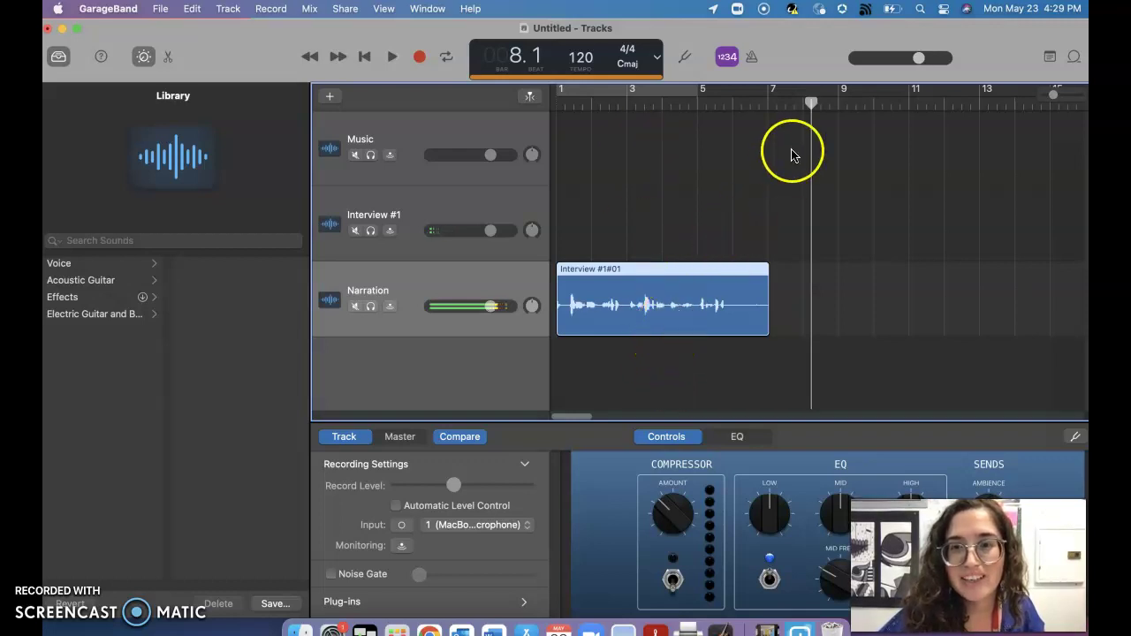
{"action": "left_click_drag", "start_coordinate": [813, 115], "coordinate": [560, 155]}
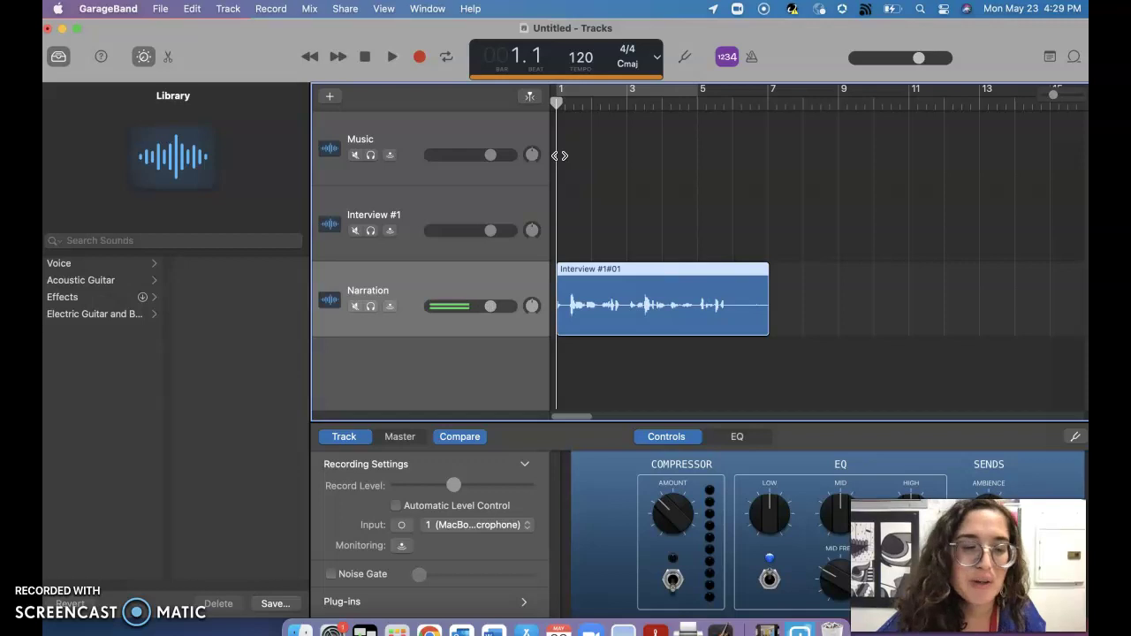
{"action": "key", "text": "space"}
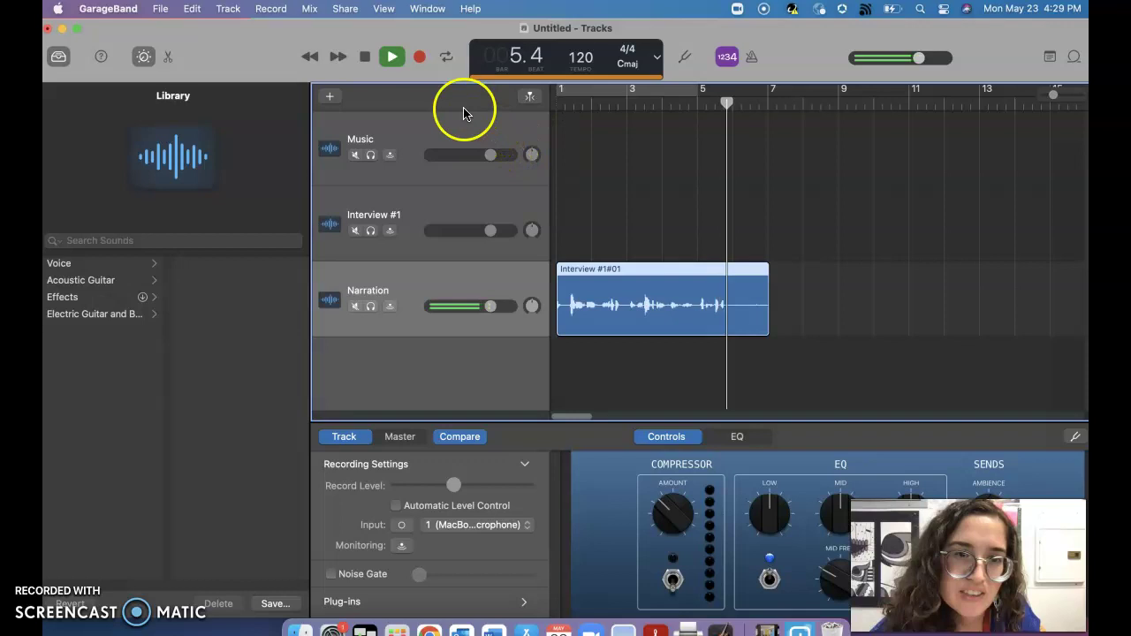
Stop playback and move the "whar I have done" clip earlier on the Music track to start just before bar 7
{"action": "left_click", "coordinate": [392, 56]}
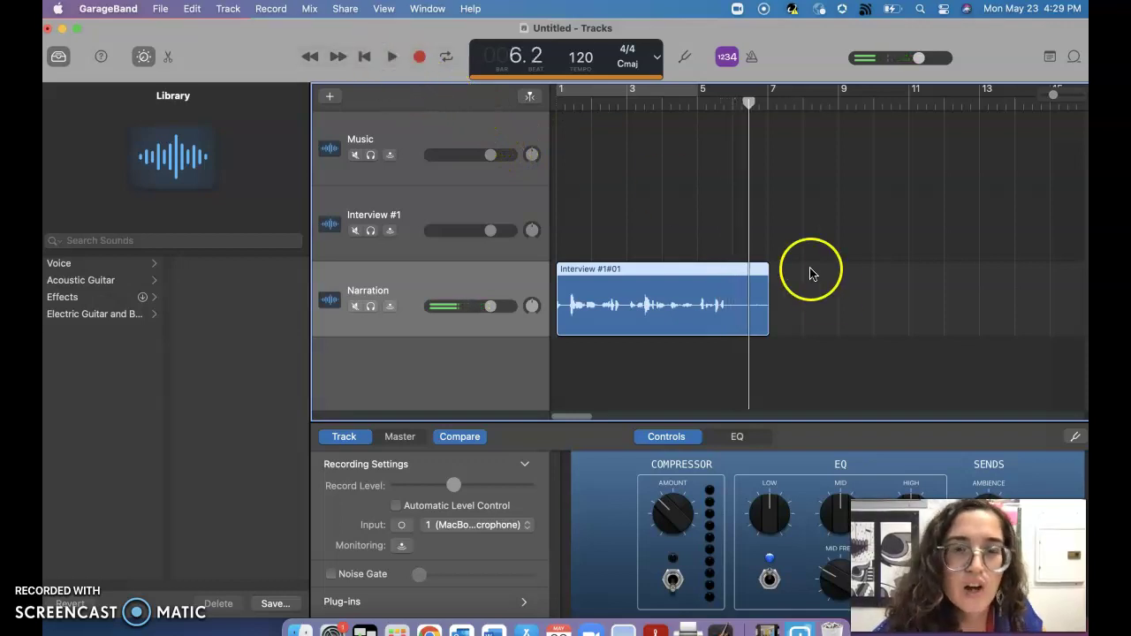
{"action": "scroll", "coordinate": [812, 273], "scroll_direction": "right", "scroll_amount": 8}
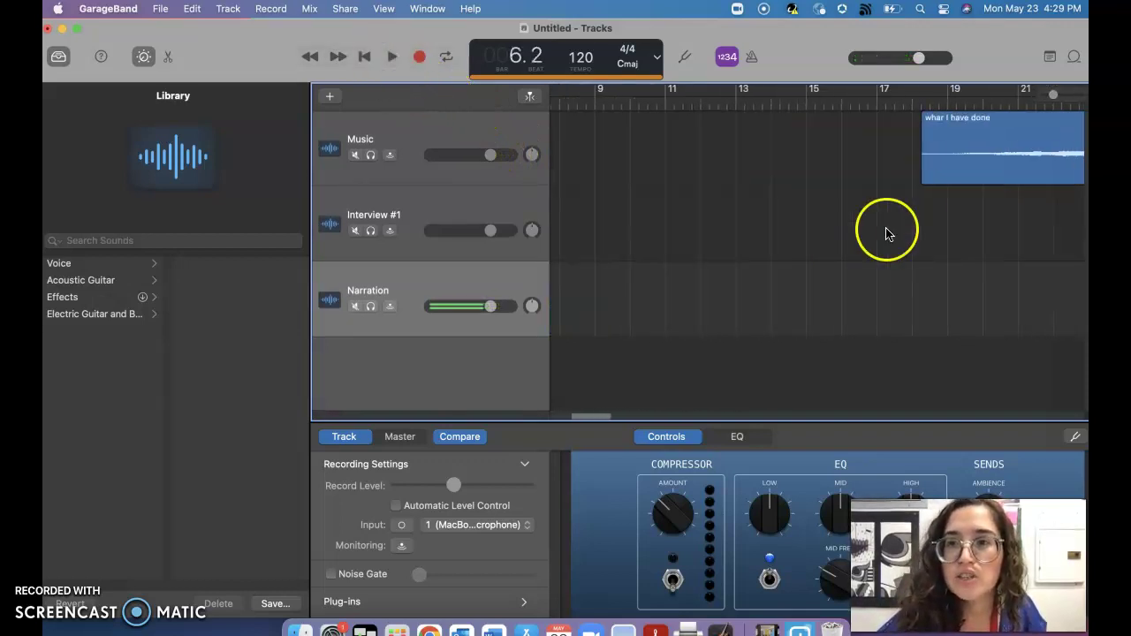
{"action": "left_click_drag", "start_coordinate": [954, 146], "coordinate": [598, 162]}
{"action": "scroll", "coordinate": [747, 245], "scroll_direction": "left", "scroll_amount": 6}
{"action": "left_click_drag", "start_coordinate": [826, 162], "coordinate": [822, 162]}
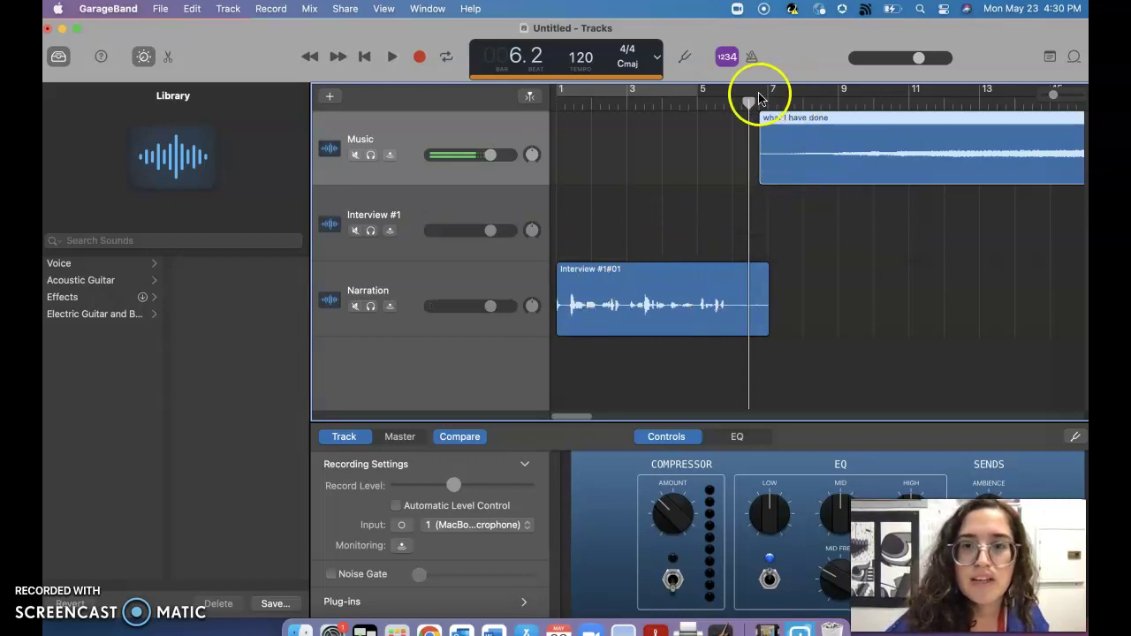
Set the playhead to bar 1, beat 2 and trim the start of the Narration clip to that point
{"action": "left_click_drag", "start_coordinate": [745, 106], "coordinate": [566, 124]}
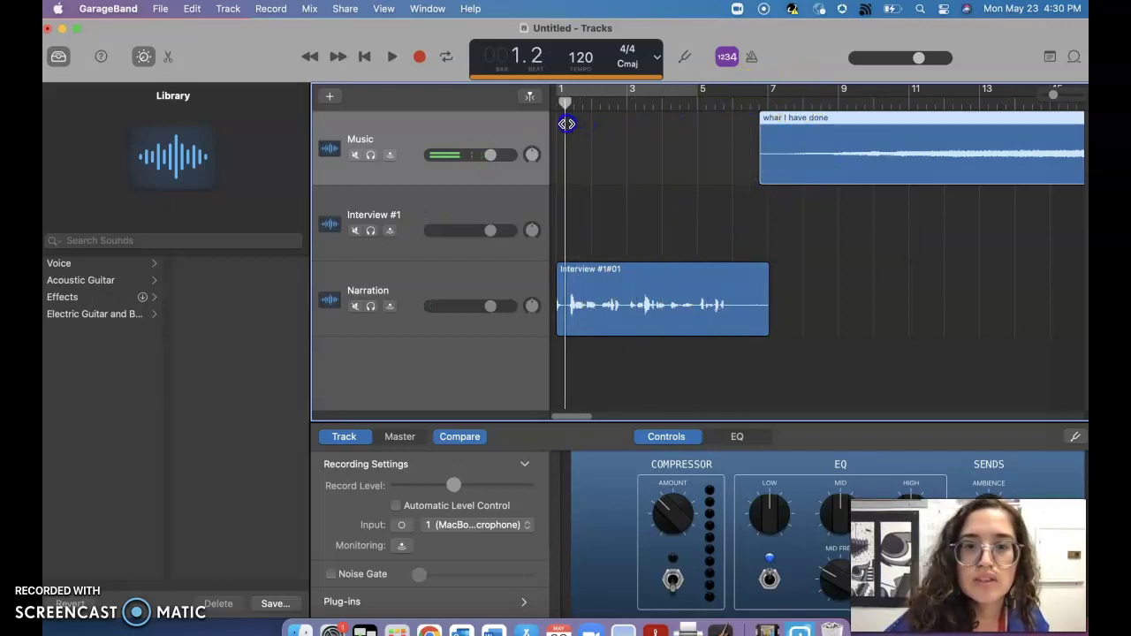
{"action": "left_click", "coordinate": [557, 310]}
{"action": "left_click_drag", "start_coordinate": [556, 310], "coordinate": [565, 309]}
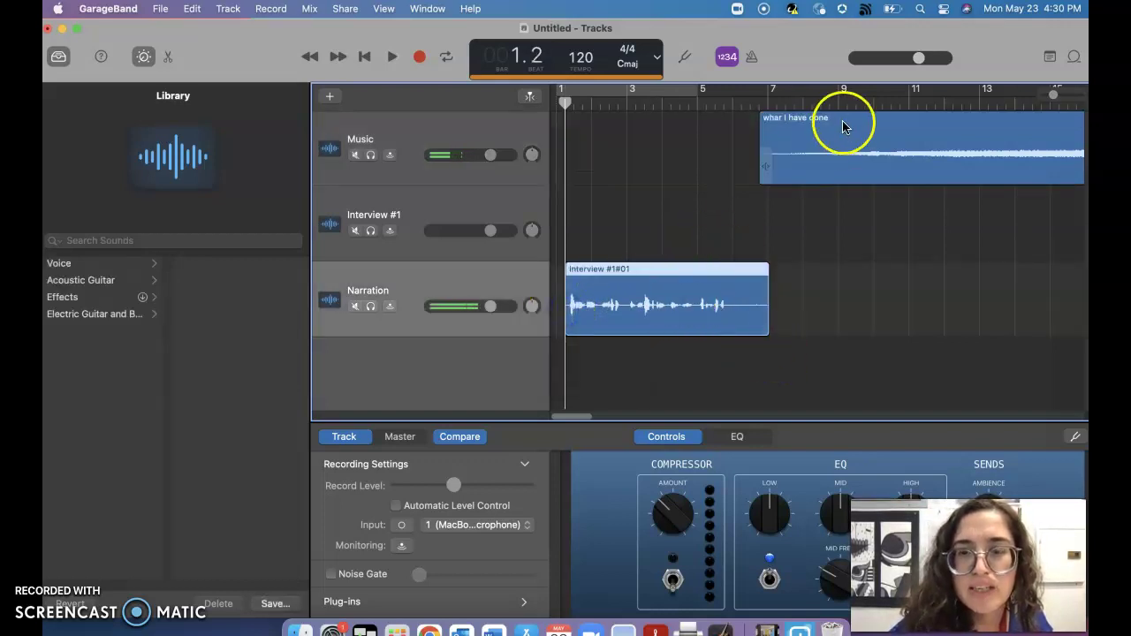
Shift the music clip earlier to about bar 5.5 while playing the overlap with the narration, and trim the music clip's start
{"action": "left_click_drag", "start_coordinate": [843, 132], "coordinate": [818, 133]}
{"action": "key", "text": "space"}
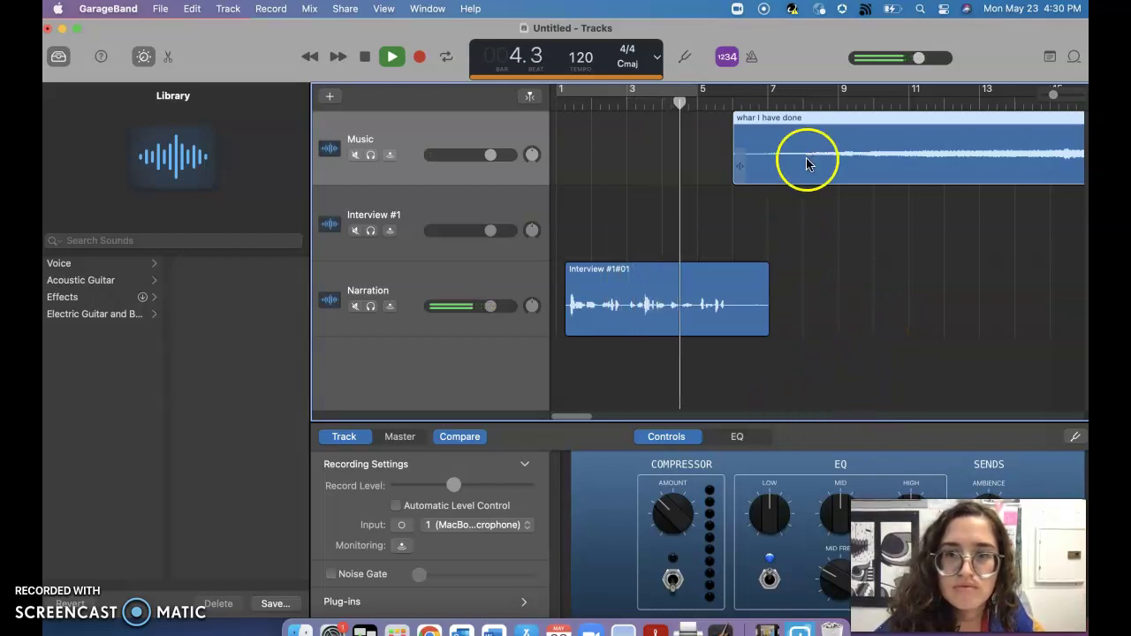
{"action": "left_click_drag", "start_coordinate": [806, 154], "coordinate": [791, 156]}
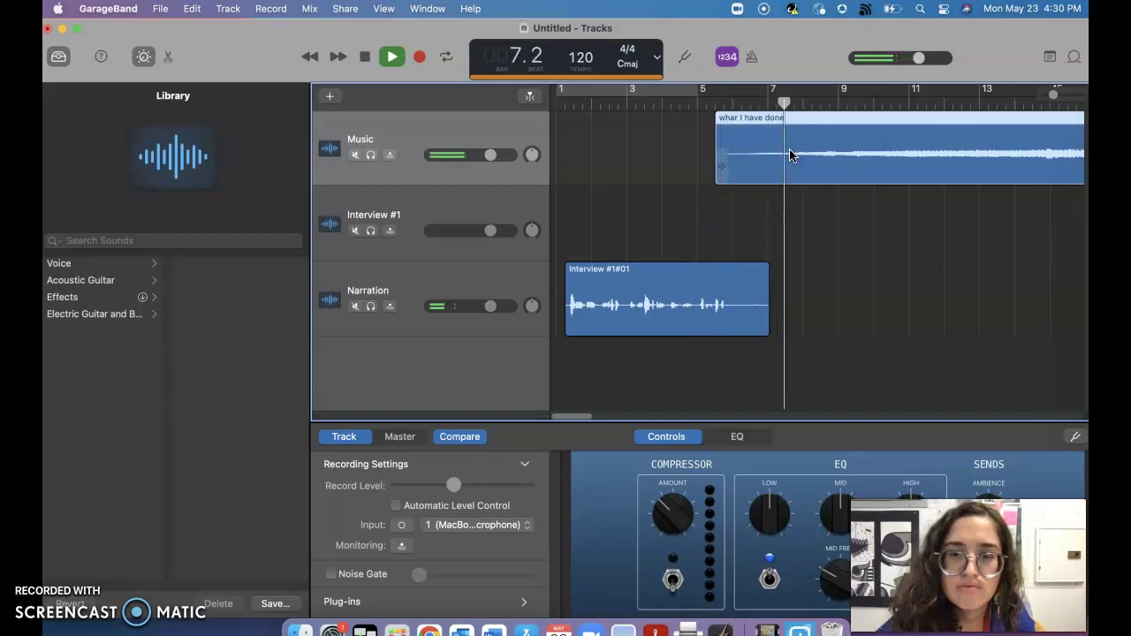
{"action": "left_click", "coordinate": [389, 58]}
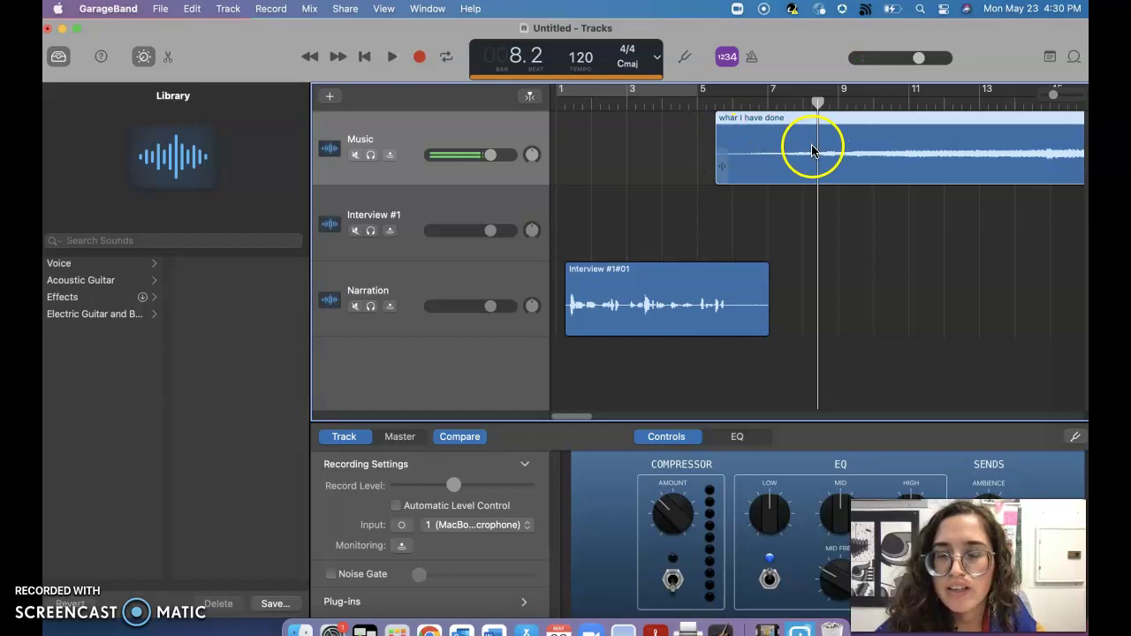
{"action": "left_click_drag", "start_coordinate": [717, 169], "coordinate": [799, 166]}
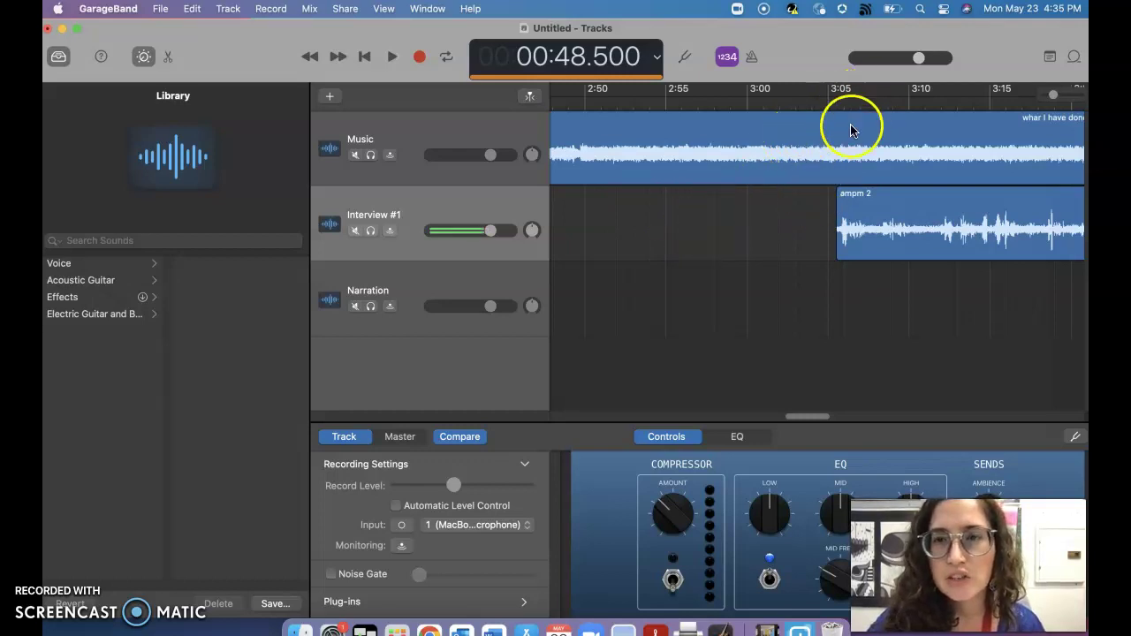
Examine the music and interview clips along the timeline, moving the playhead through the music to 1:18
{"action": "left_click", "coordinate": [837, 147]}
{"action": "scroll", "coordinate": [879, 141], "scroll_direction": "right", "scroll_amount": 10}
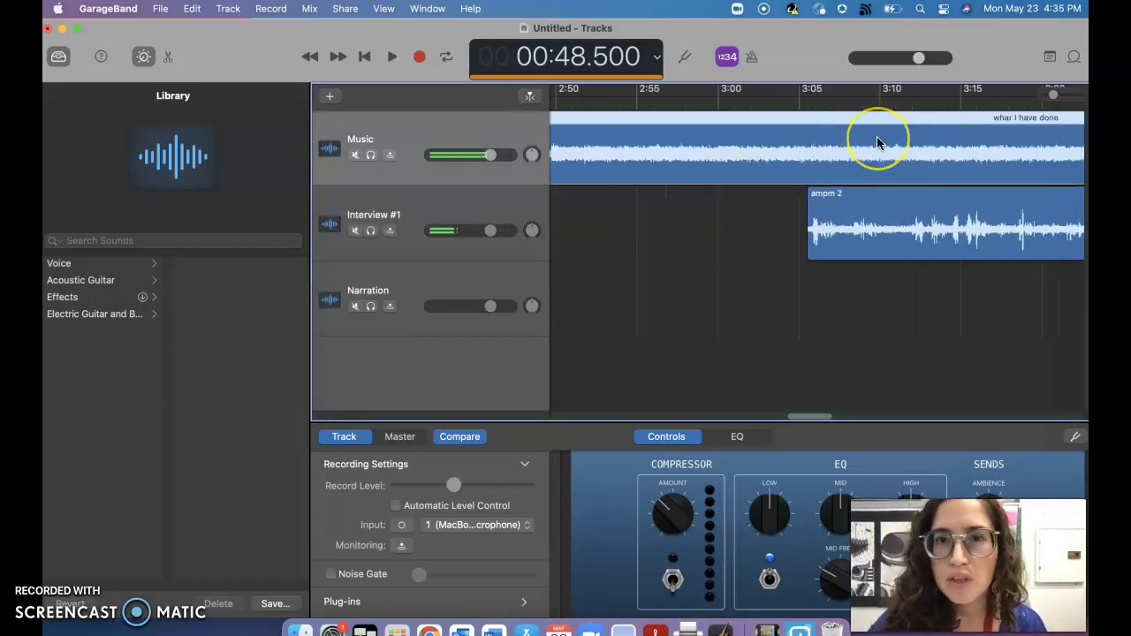
{"action": "scroll", "coordinate": [893, 124], "scroll_direction": "left", "scroll_amount": 10}
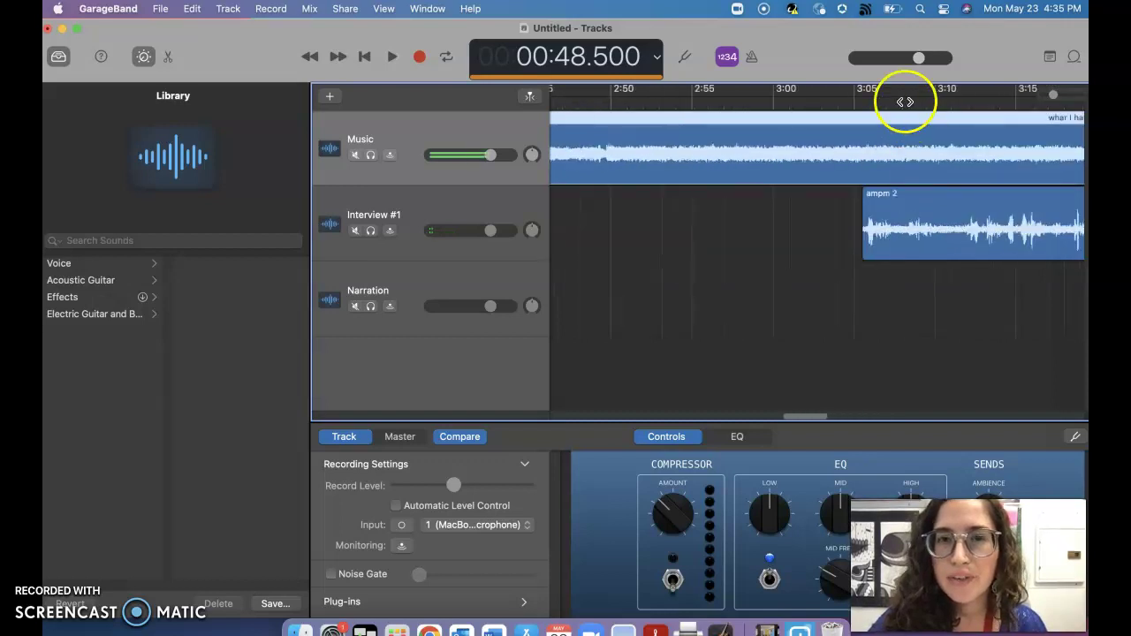
{"action": "scroll", "coordinate": [724, 130], "scroll_direction": "left", "scroll_amount": 20}
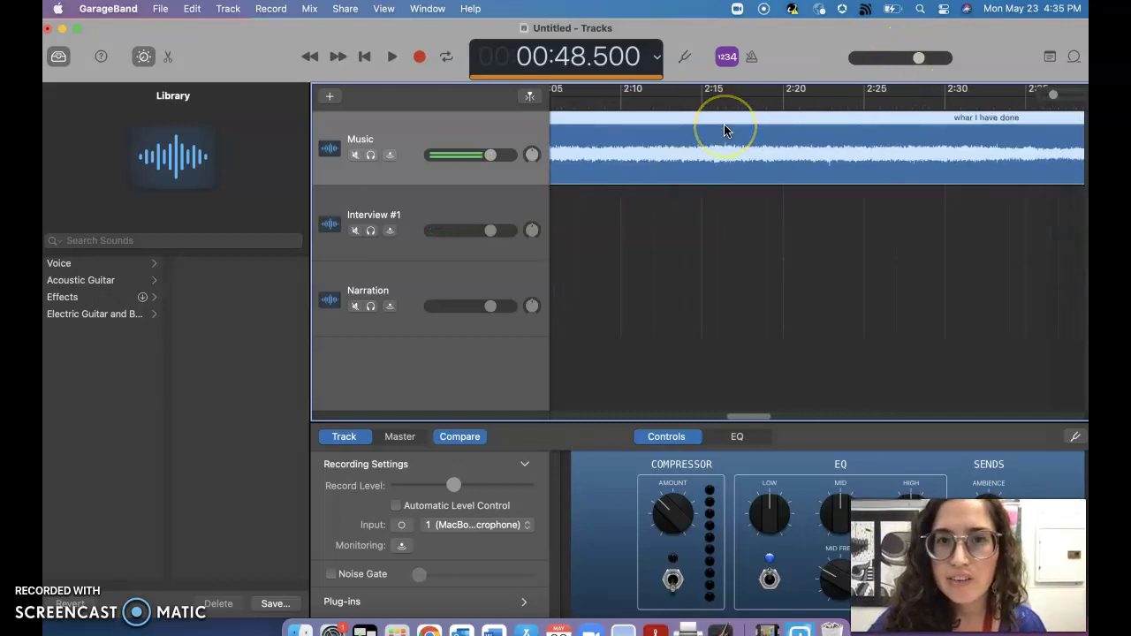
{"action": "scroll", "coordinate": [724, 130], "scroll_direction": "right", "scroll_amount": 3}
{"action": "left_click", "coordinate": [829, 102]}
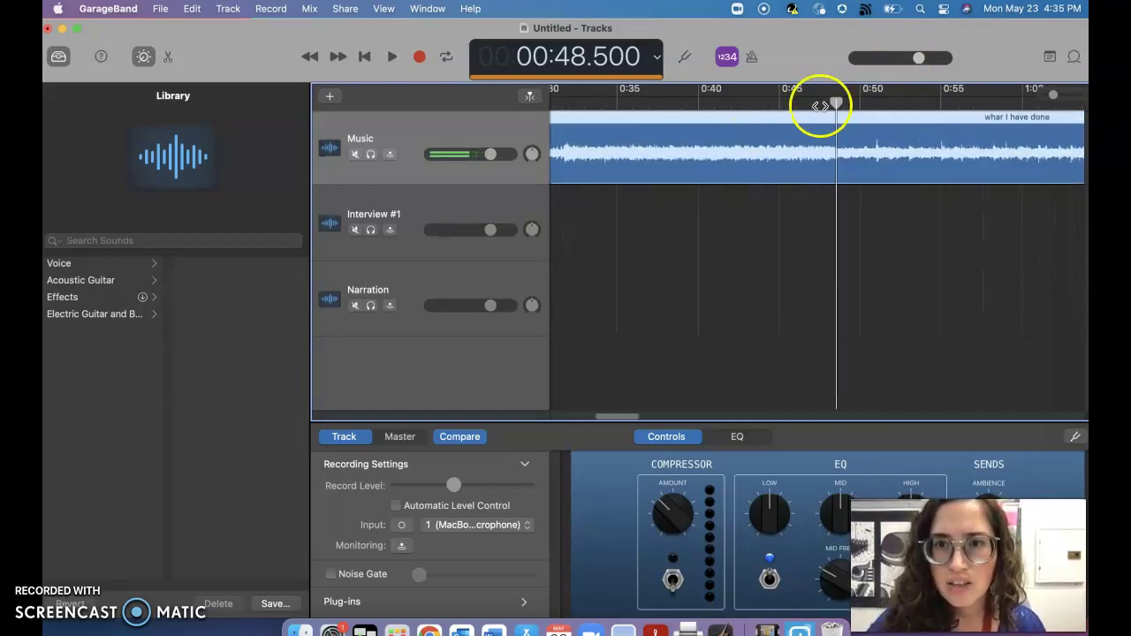
{"action": "left_click_drag", "start_coordinate": [829, 102], "coordinate": [1008, 103]}
{"action": "scroll", "coordinate": [839, 167], "scroll_direction": "right", "scroll_amount": 5}
{"action": "left_click_drag", "start_coordinate": [772, 103], "coordinate": [1028, 103]}
{"action": "scroll", "coordinate": [1028, 118], "scroll_direction": "right", "scroll_amount": 5}
{"action": "scroll", "coordinate": [884, 133], "scroll_direction": "left", "scroll_amount": 5}
{"action": "left_click", "coordinate": [862, 133]}
{"action": "scroll", "coordinate": [859, 132], "scroll_direction": "left", "scroll_amount": 10}
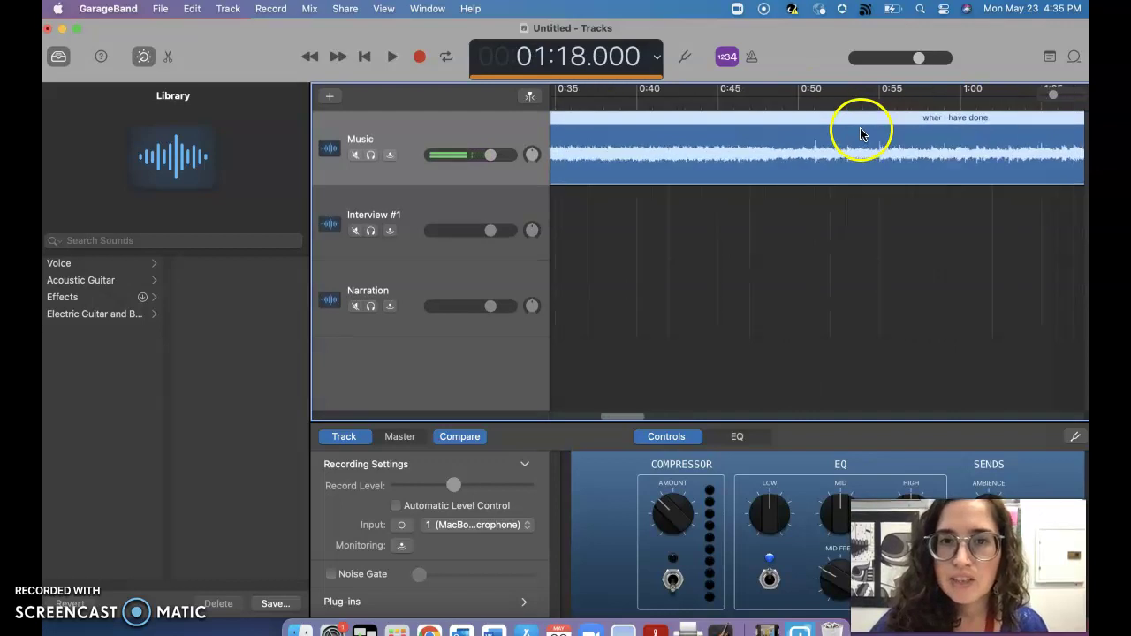
Play the project from the start of the narration clip and stop at about 0:35 in the music
{"action": "left_click", "coordinate": [703, 106]}
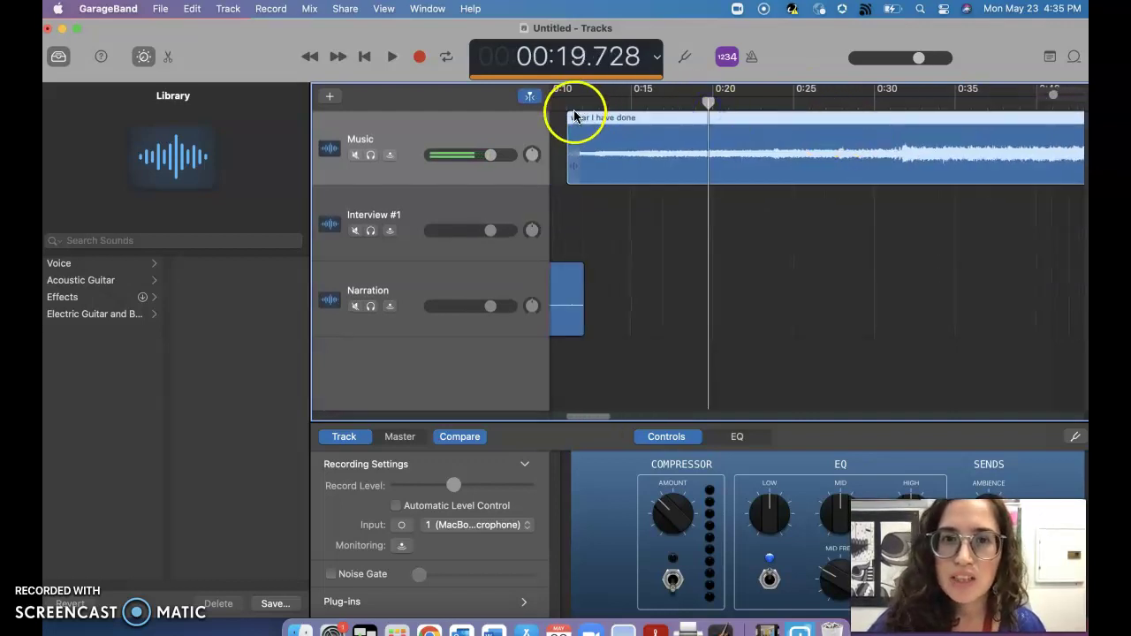
{"action": "left_click", "coordinate": [598, 103]}
{"action": "scroll", "coordinate": [597, 106], "scroll_direction": "left", "scroll_amount": 3}
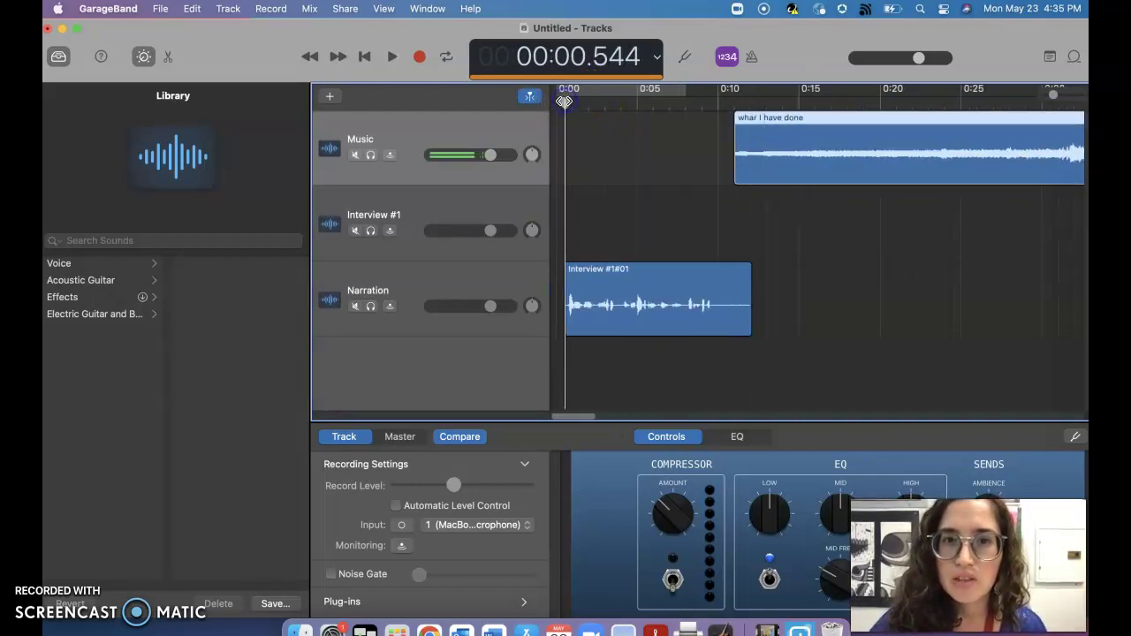
{"action": "key", "text": "space"}
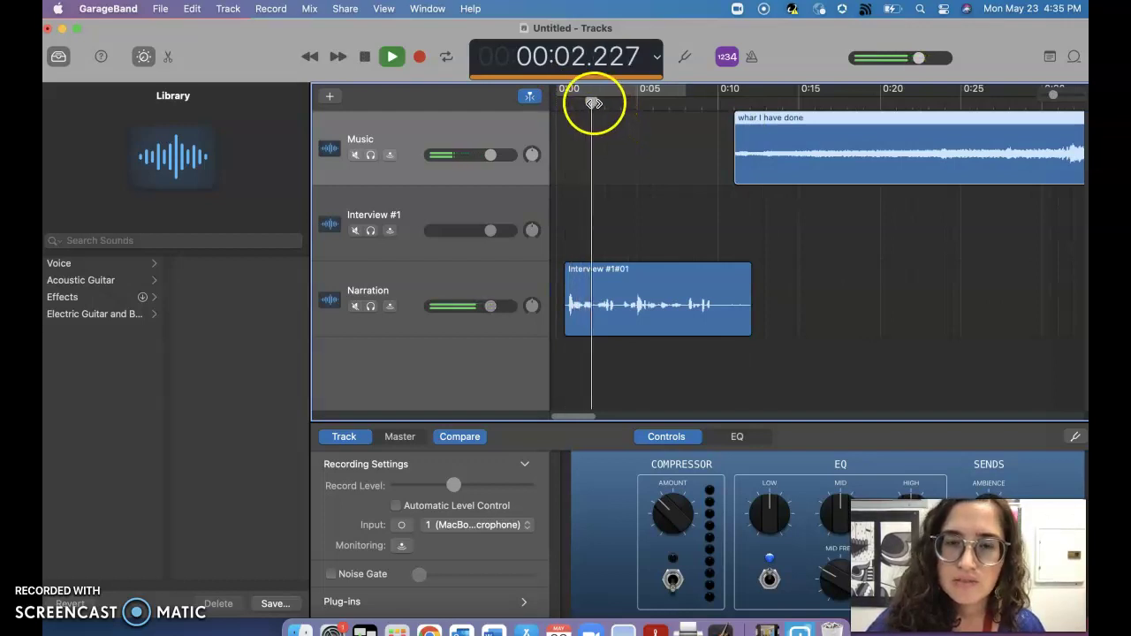
{"action": "scroll", "coordinate": [698, 166], "scroll_direction": "right", "scroll_amount": 2}
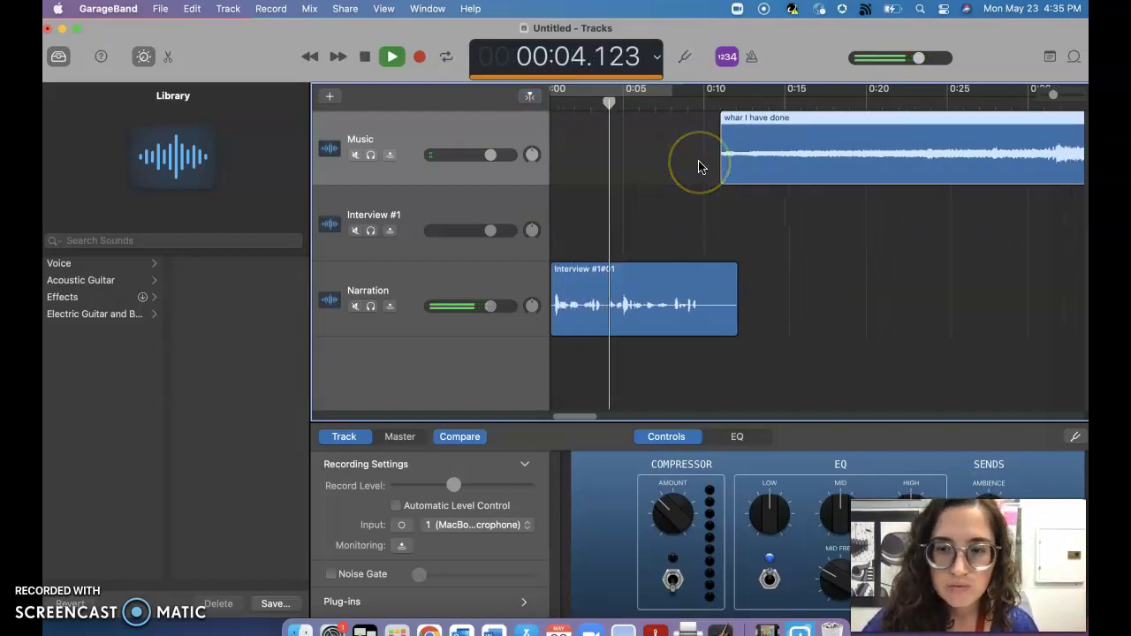
{"action": "scroll", "coordinate": [698, 166], "scroll_direction": "right", "scroll_amount": 1}
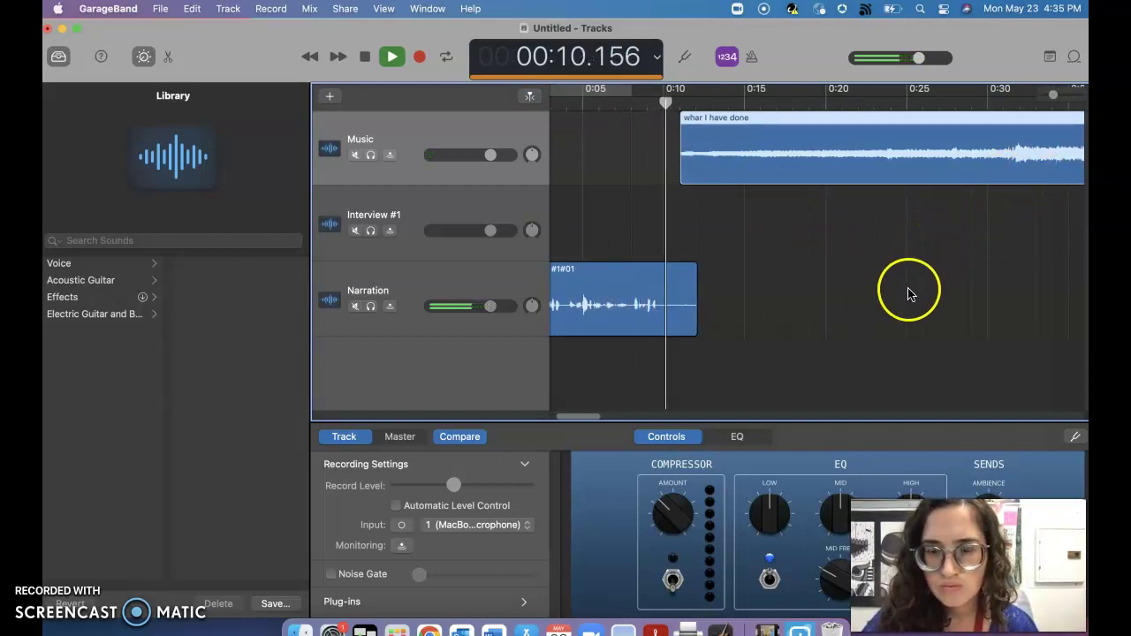
{"action": "scroll", "coordinate": [924, 291], "scroll_direction": "right", "scroll_amount": 1}
{"action": "scroll", "coordinate": [928, 291], "scroll_direction": "right", "scroll_amount": 10}
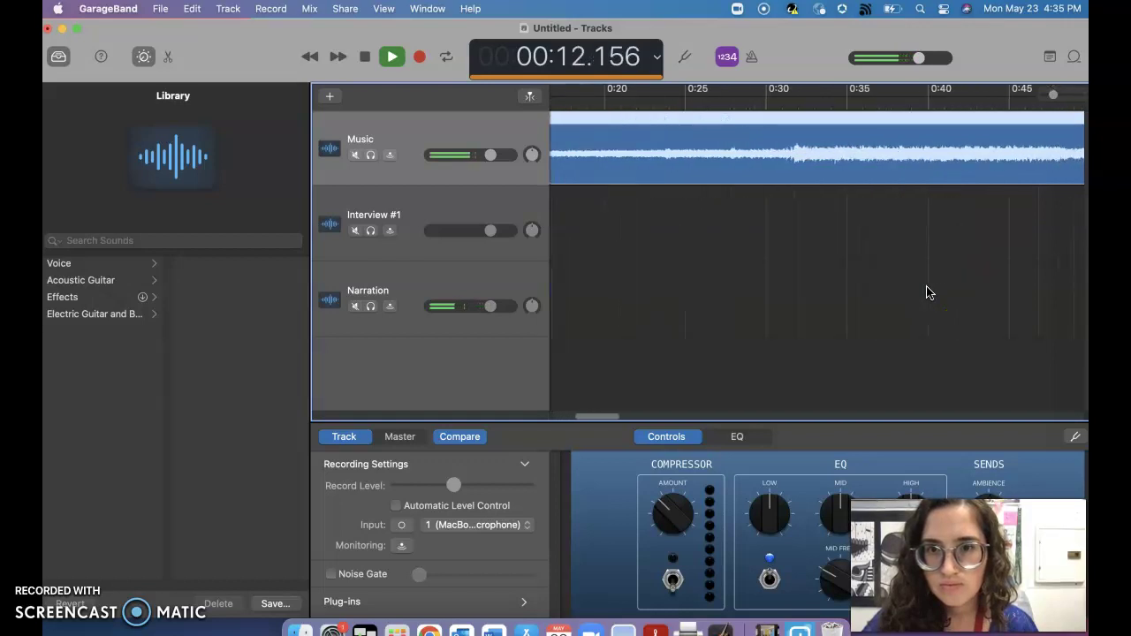
{"action": "scroll", "coordinate": [796, 252], "scroll_direction": "left", "scroll_amount": 7}
{"action": "scroll", "coordinate": [769, 239], "scroll_direction": "left", "scroll_amount": 5}
{"action": "scroll", "coordinate": [747, 172], "scroll_direction": "right", "scroll_amount": 3}
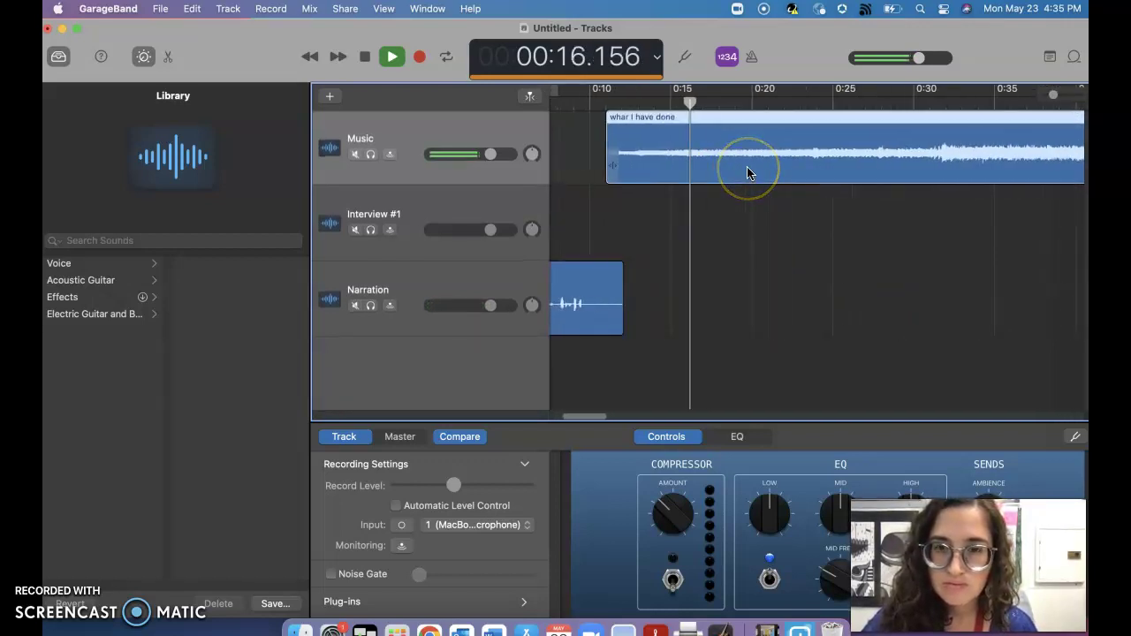
{"action": "scroll", "coordinate": [748, 172], "scroll_direction": "right", "scroll_amount": 5}
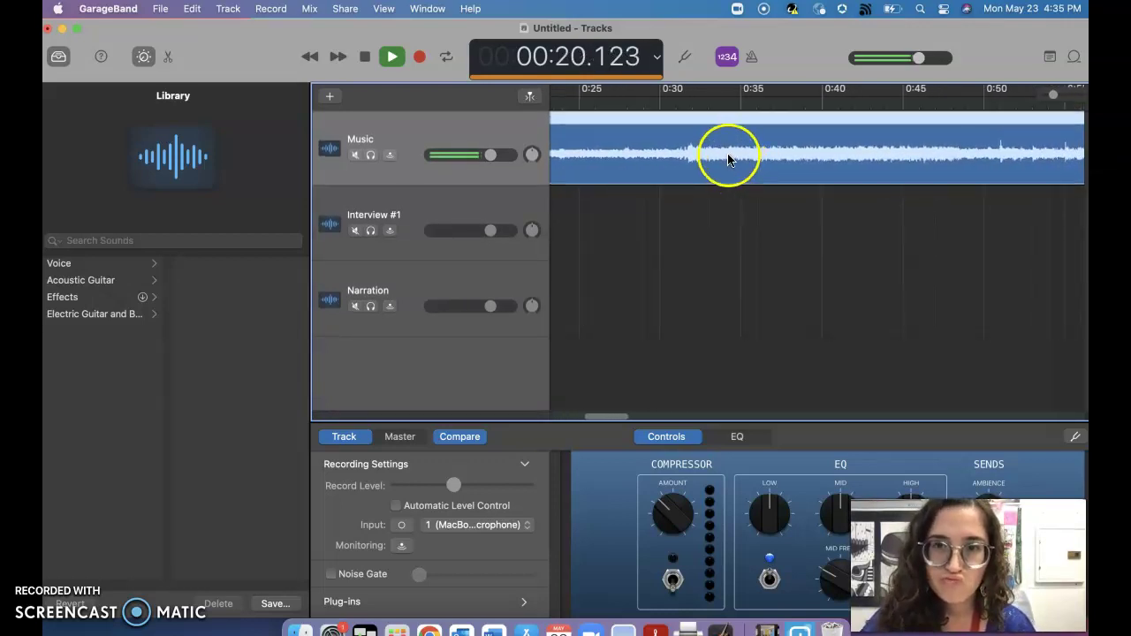
{"action": "scroll", "coordinate": [802, 165], "scroll_direction": "left", "scroll_amount": 2}
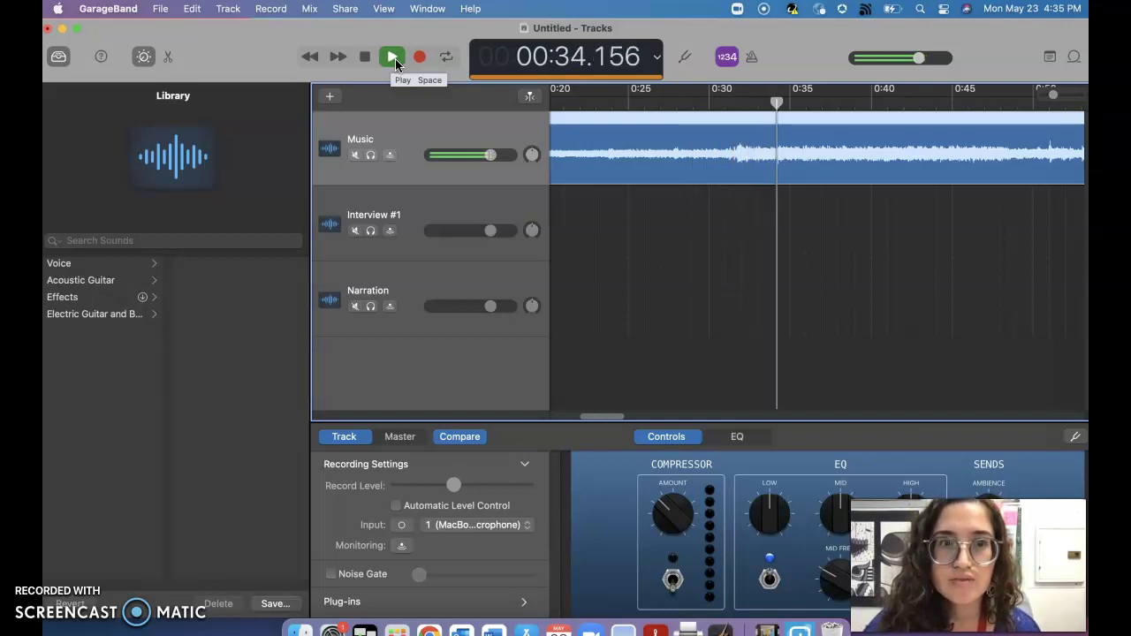
{"action": "left_click", "coordinate": [366, 58]}
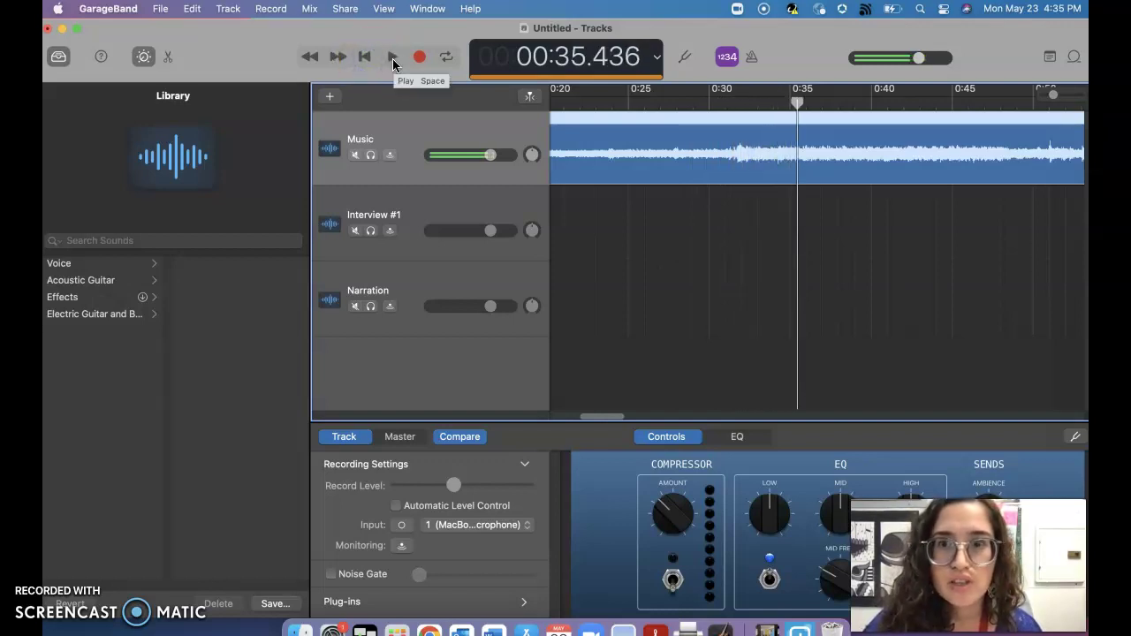
Split the music clip at the playhead, at about 0:35
{"action": "scroll", "coordinate": [796, 152], "scroll_direction": "right", "scroll_amount": 3}
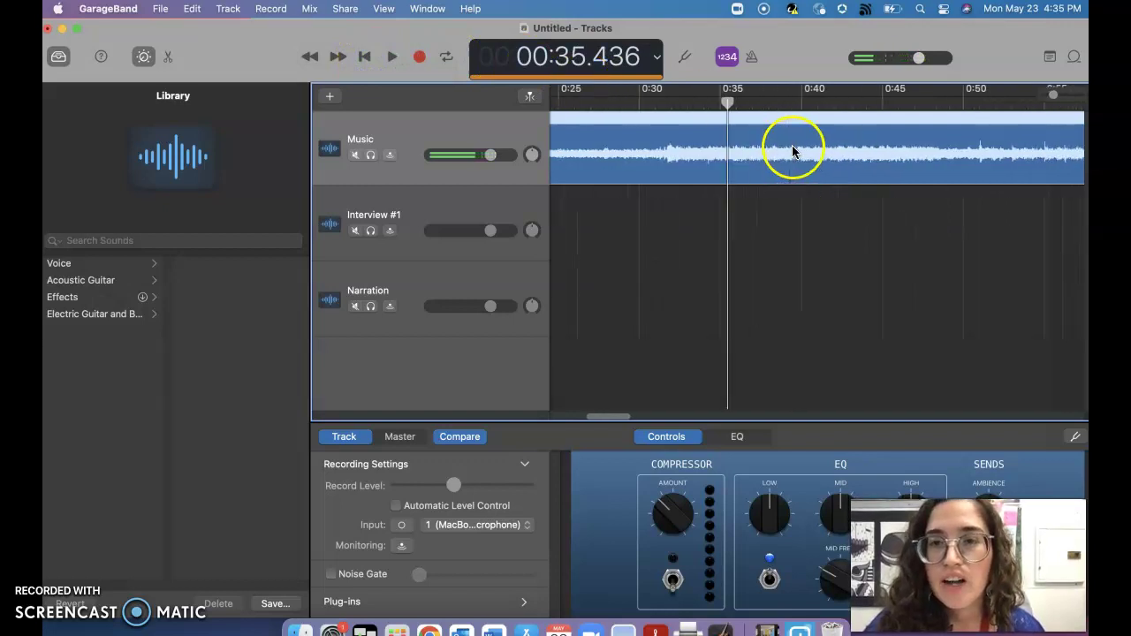
{"action": "right_click", "coordinate": [731, 157]}
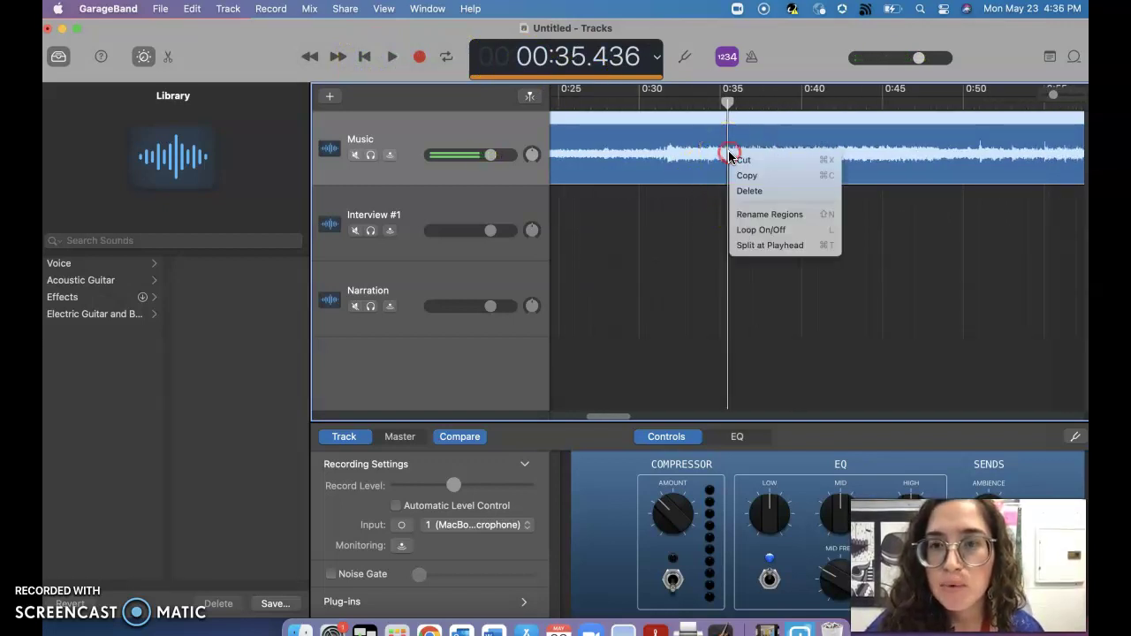
{"action": "left_click", "coordinate": [777, 246]}
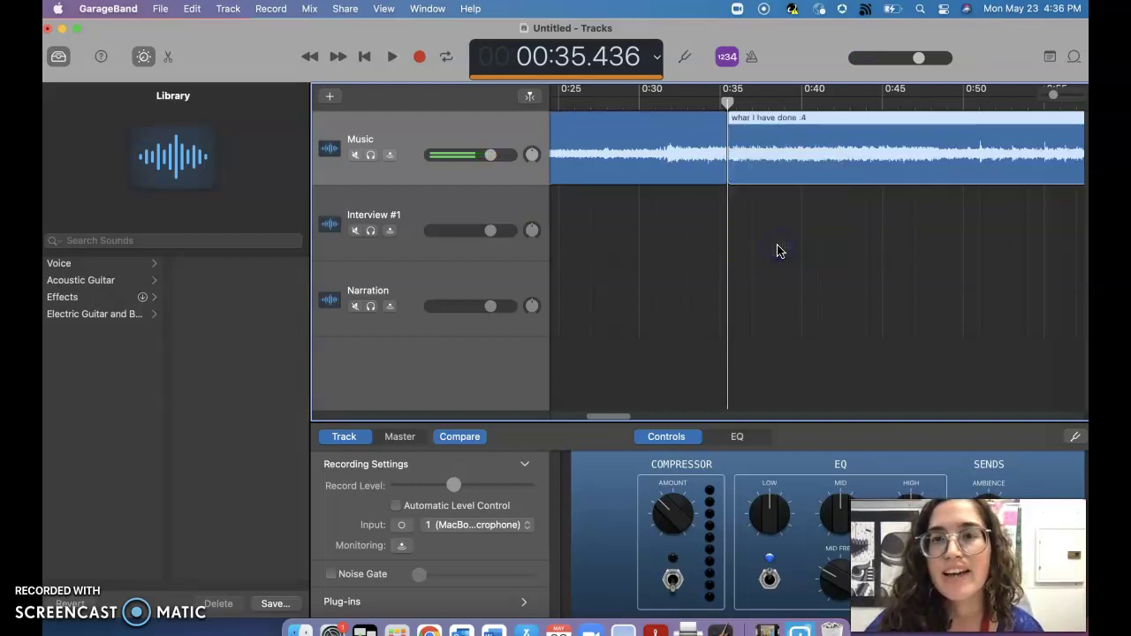
Move the second part of the split music clip later on the Music track to start at about 1:28
{"action": "scroll", "coordinate": [737, 177], "scroll_direction": "right", "scroll_amount": 1}
{"action": "left_click", "coordinate": [785, 158]}
{"action": "left_click_drag", "start_coordinate": [785, 157], "coordinate": [914, 132]}
{"action": "scroll", "coordinate": [930, 190], "scroll_direction": "right", "scroll_amount": 10}
{"action": "scroll", "coordinate": [930, 190], "scroll_direction": "right", "scroll_amount": 15}
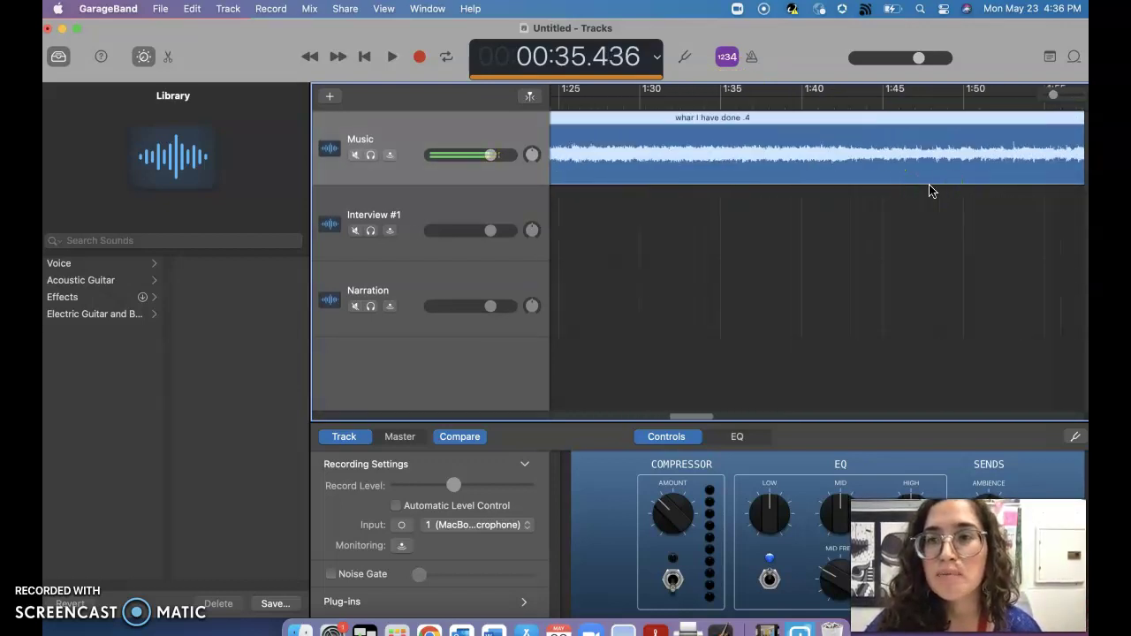
{"action": "scroll", "coordinate": [930, 190], "scroll_direction": "right", "scroll_amount": 10}
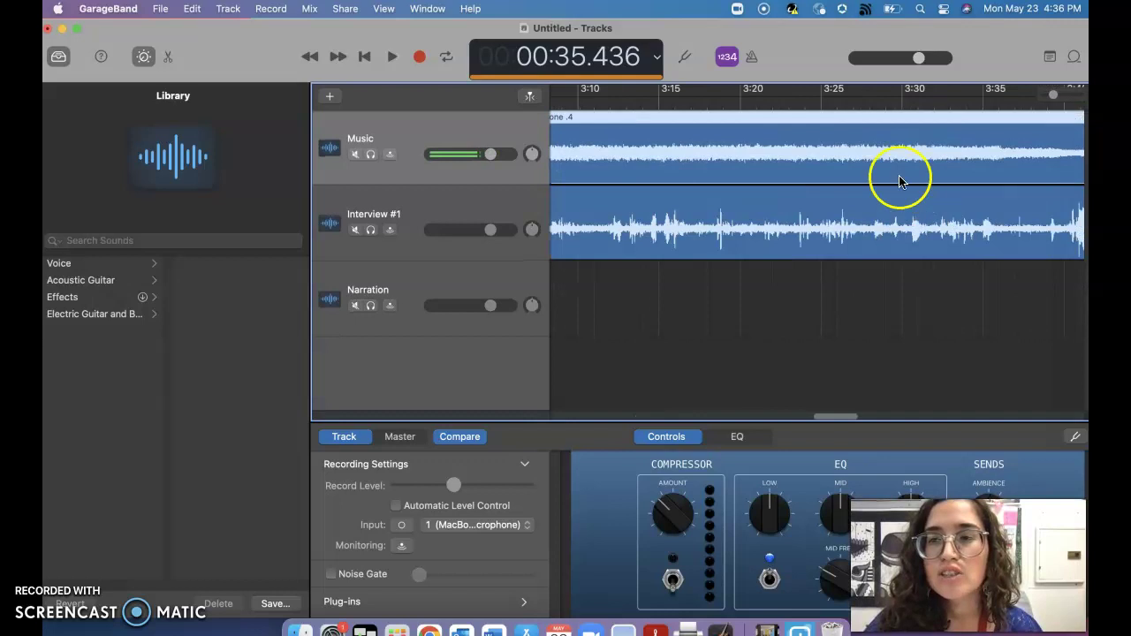
{"action": "scroll", "coordinate": [971, 205], "scroll_direction": "right", "scroll_amount": 5}
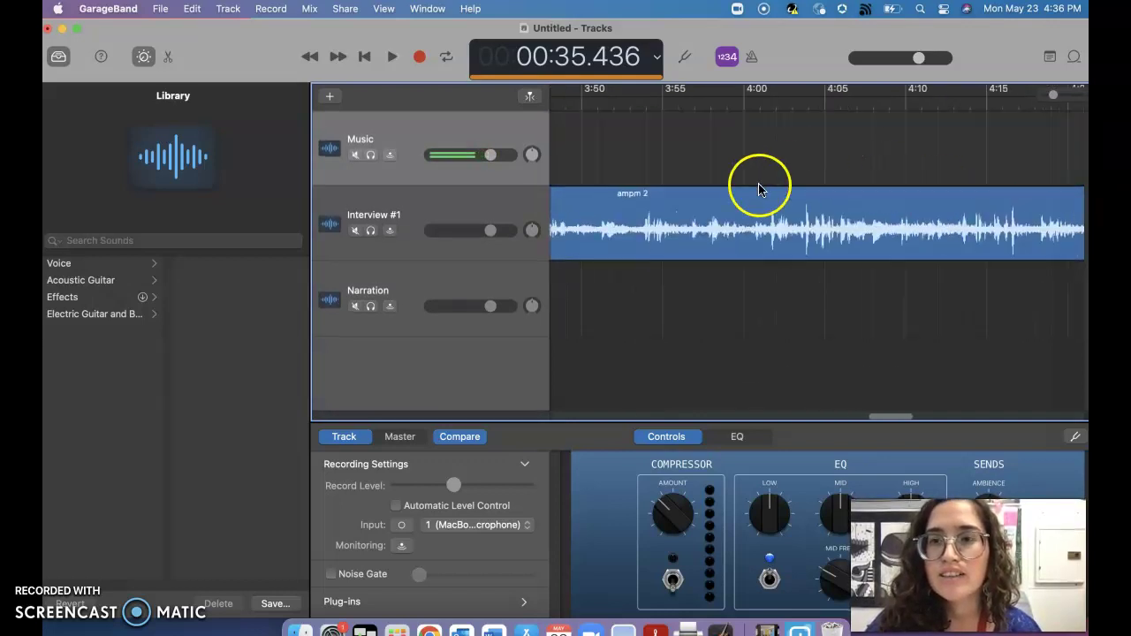
{"action": "scroll", "coordinate": [758, 185], "scroll_direction": "left", "scroll_amount": 3}
{"action": "left_click_drag", "start_coordinate": [619, 157], "coordinate": [973, 152]}
{"action": "scroll", "coordinate": [953, 175], "scroll_direction": "right", "scroll_amount": 5}
{"action": "scroll", "coordinate": [795, 150], "scroll_direction": "left", "scroll_amount": 2}
{"action": "left_click_drag", "start_coordinate": [631, 144], "coordinate": [942, 138]}
{"action": "scroll", "coordinate": [943, 138], "scroll_direction": "left", "scroll_amount": 14}
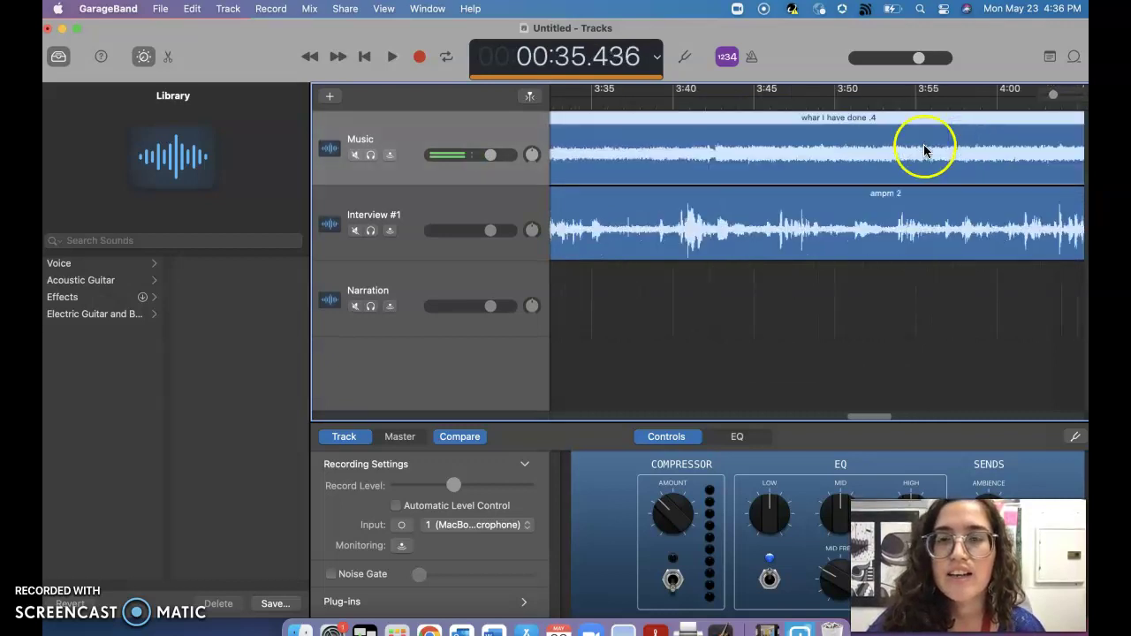
{"action": "scroll", "coordinate": [972, 194], "scroll_direction": "right", "scroll_amount": 6}
{"action": "left_click", "coordinate": [930, 222]}
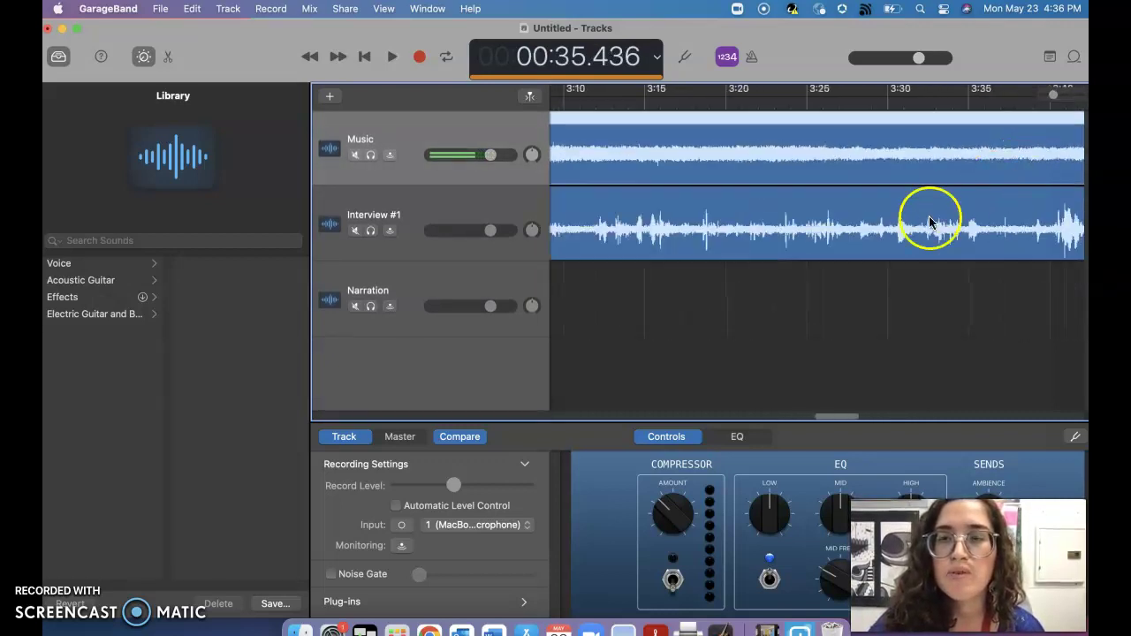
Place the "ampm 2" interview clip right after the first music part, and move the second music part beyond the interview's end
{"action": "scroll", "coordinate": [846, 245], "scroll_direction": "down", "scroll_amount": 5}
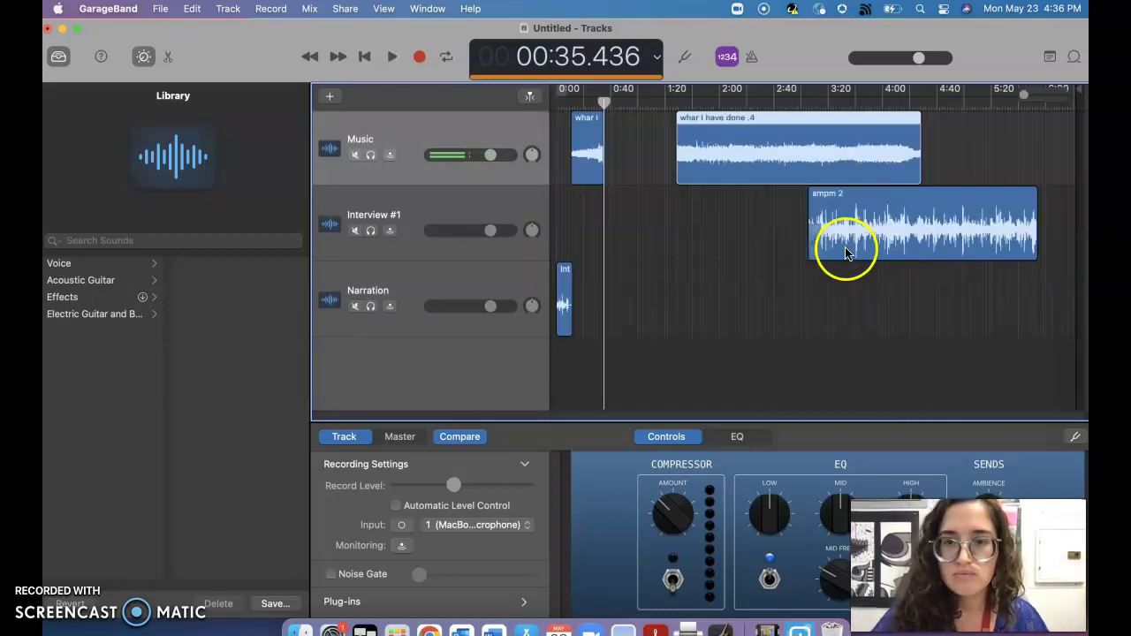
{"action": "left_click", "coordinate": [859, 221]}
{"action": "left_click_drag", "start_coordinate": [859, 223], "coordinate": [656, 222]}
{"action": "left_click_drag", "start_coordinate": [775, 144], "coordinate": [929, 137]}
Return the playhead to about 0:02 and move the "ampm 2" clip later on the Interview #1 track to start at about 1:56
{"action": "left_click", "coordinate": [625, 127]}
{"action": "left_click_drag", "start_coordinate": [603, 106], "coordinate": [544, 126]}
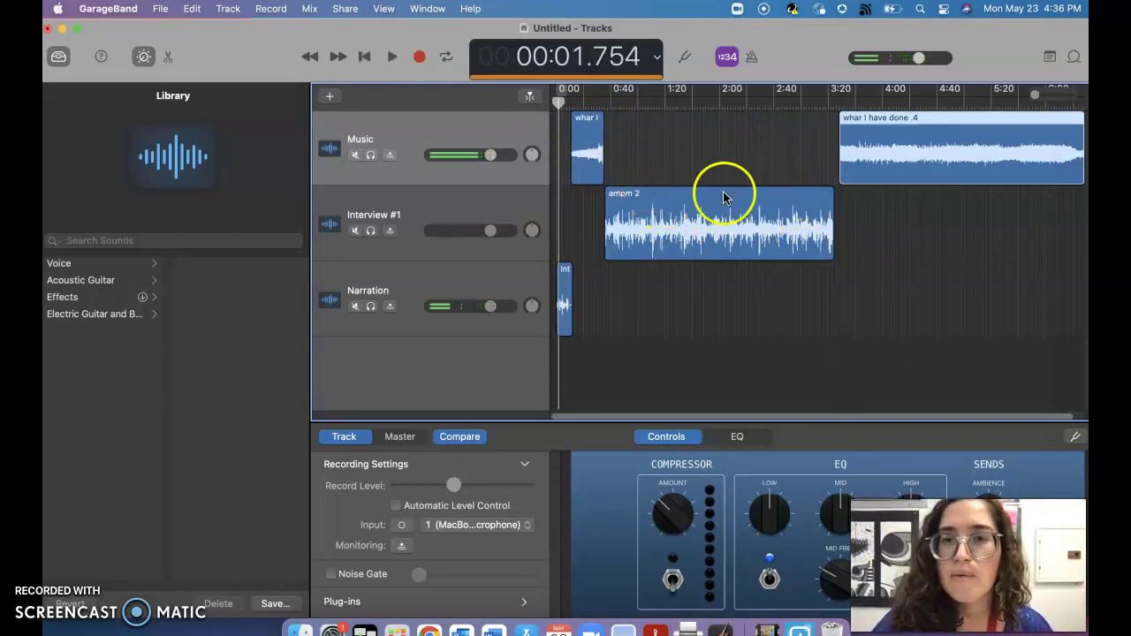
{"action": "left_click", "coordinate": [758, 230]}
{"action": "left_click_drag", "start_coordinate": [757, 230], "coordinate": [865, 227]}
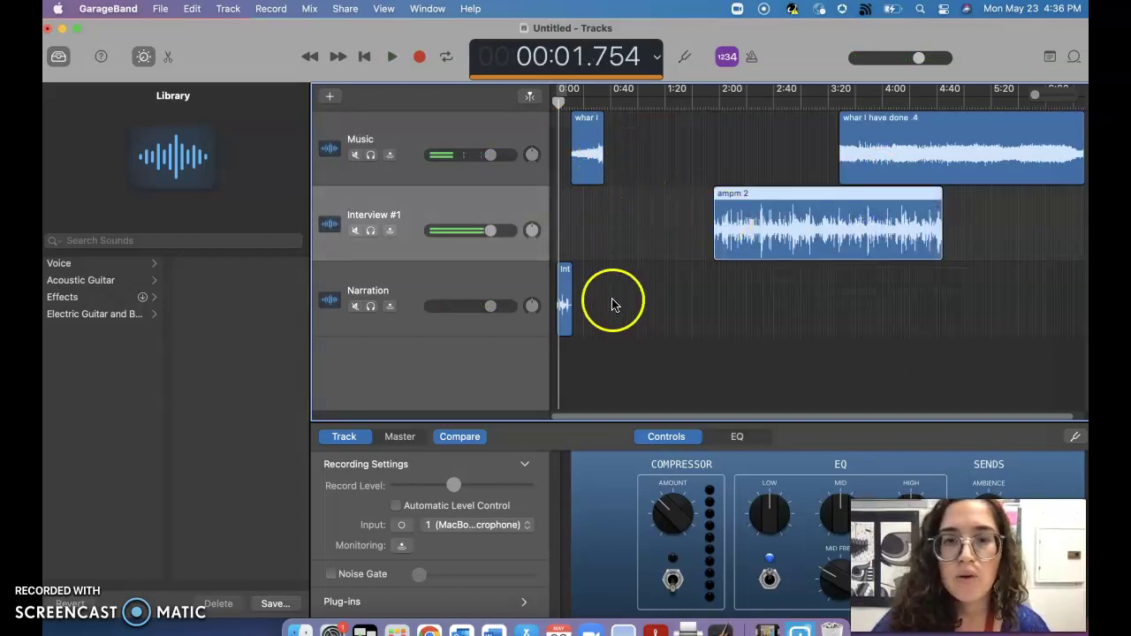
Record a second narration on the Narration track, starting at 0:36 where the first music clip ends, and stop recording
{"action": "left_click", "coordinate": [426, 290]}
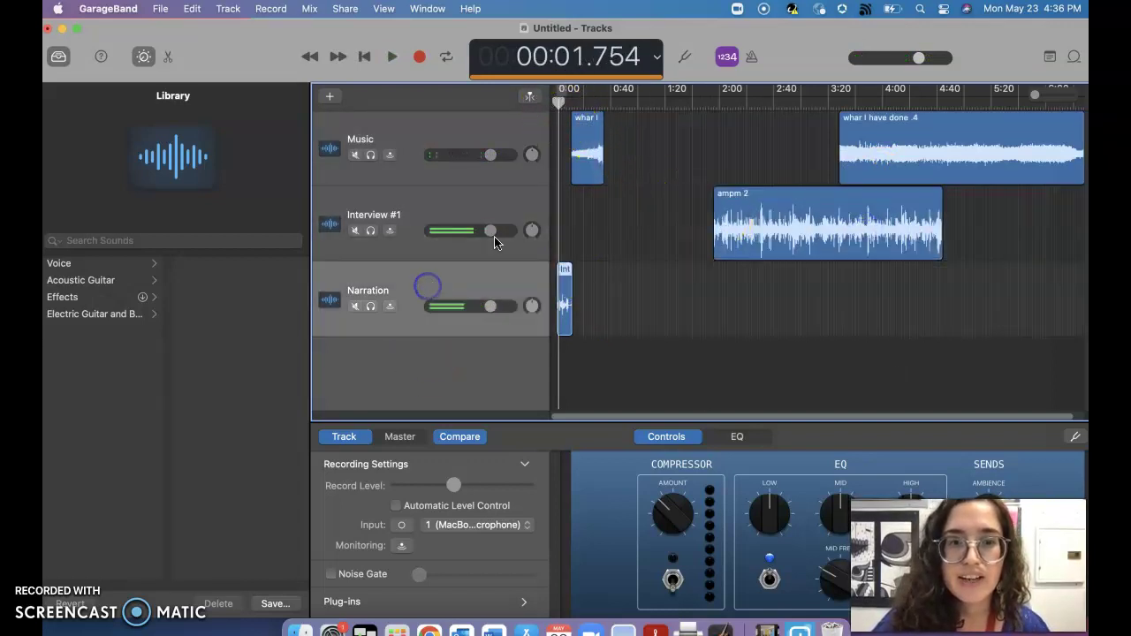
{"action": "left_click_drag", "start_coordinate": [558, 103], "coordinate": [604, 104]}
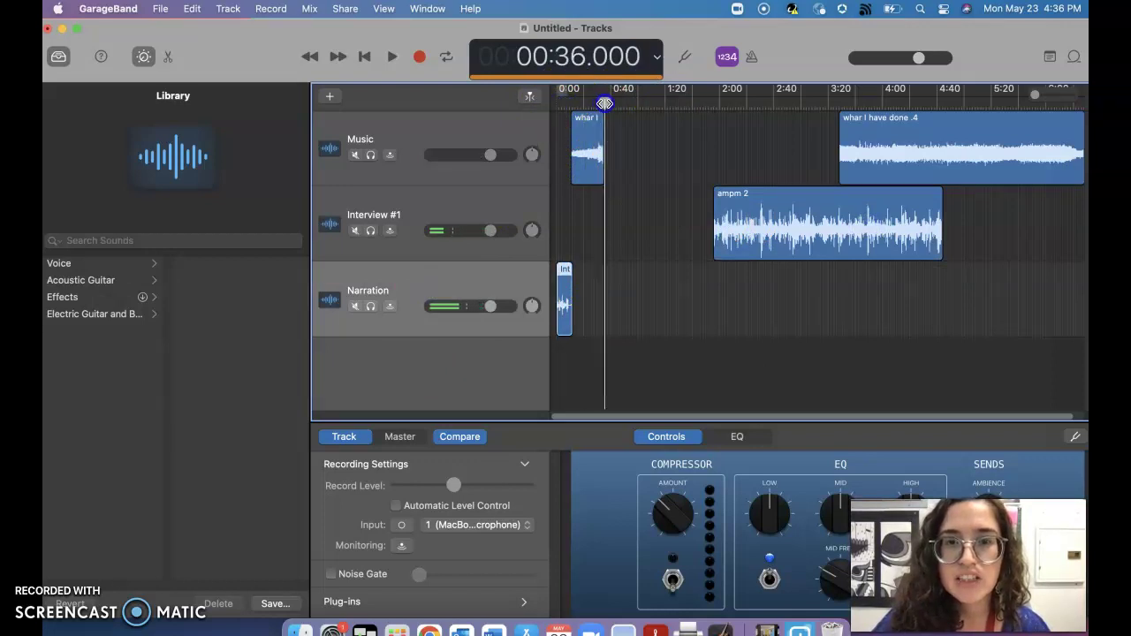
{"action": "left_click", "coordinate": [419, 57]}
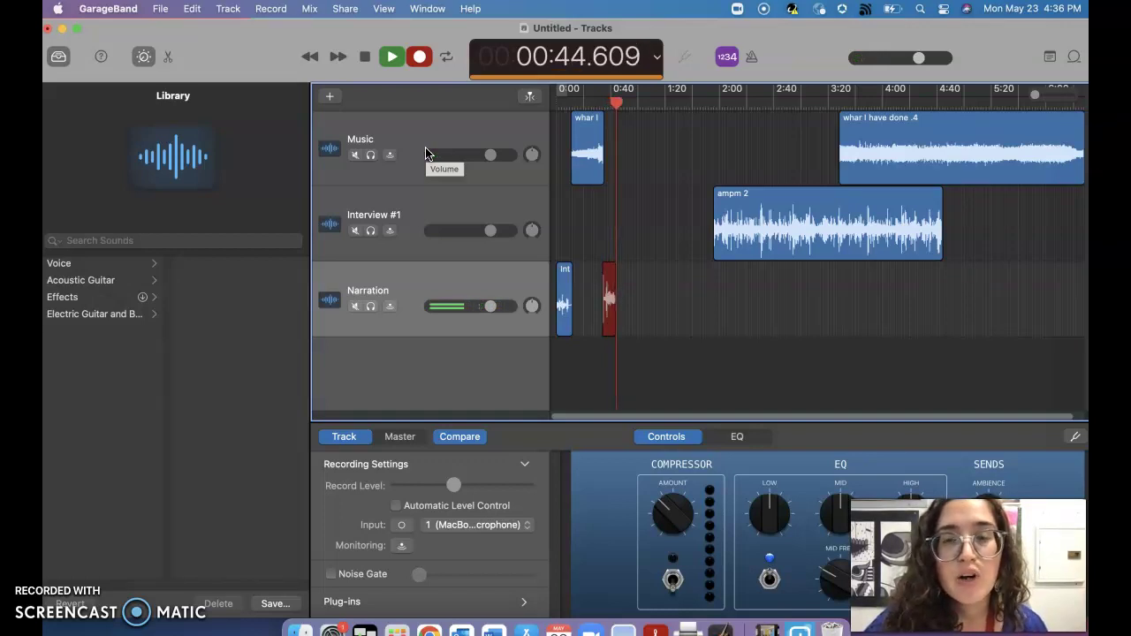
{"action": "left_click", "coordinate": [431, 168]}
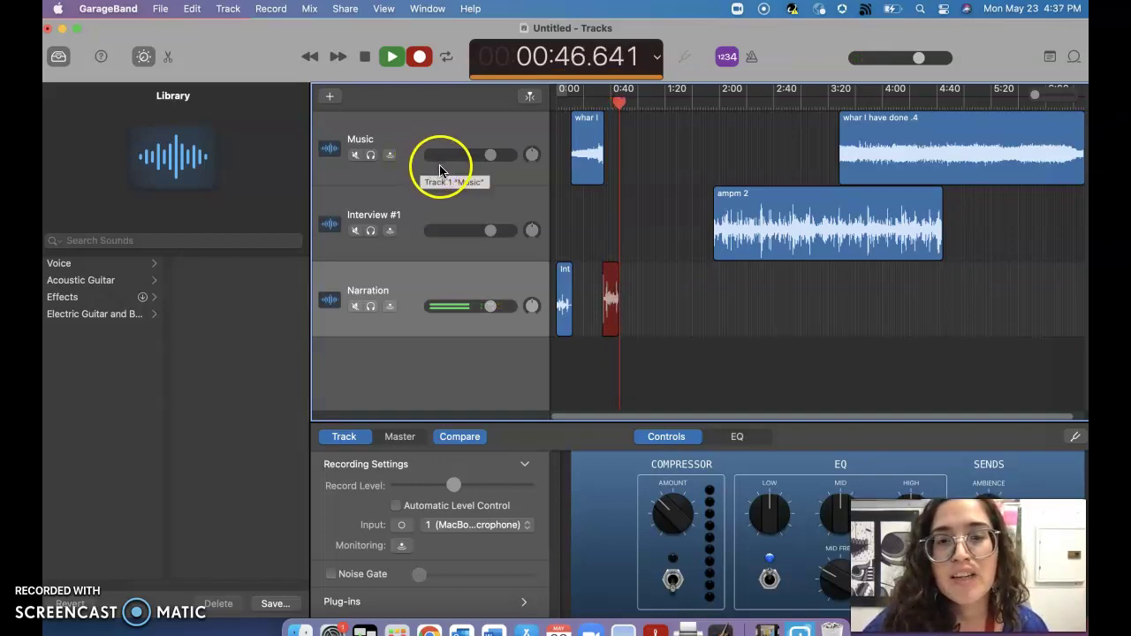
{"action": "left_click", "coordinate": [421, 58]}
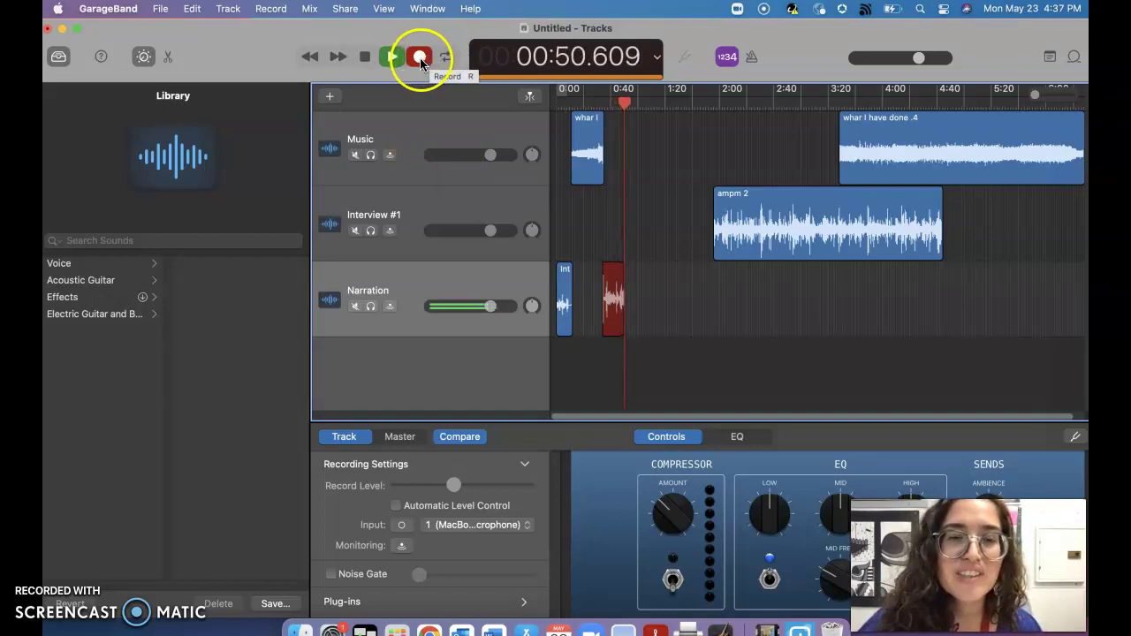
{"action": "left_click", "coordinate": [421, 58]}
{"action": "left_click", "coordinate": [633, 293]}
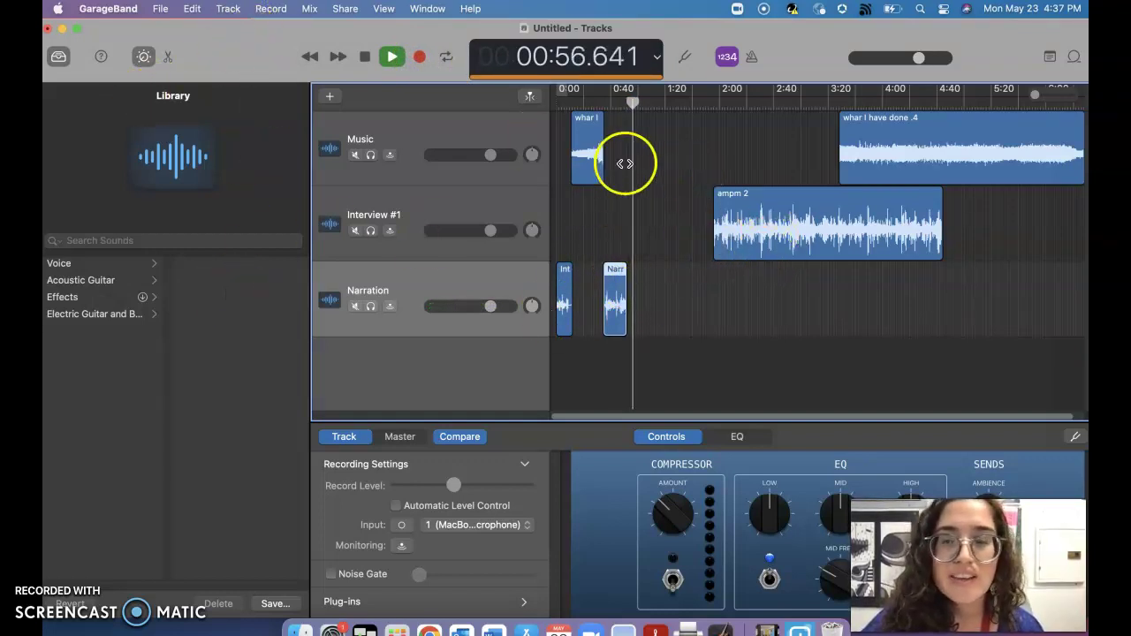
Move the "ampm 2" interview clip to start right after the second narration, and split it at 1:10
{"action": "left_click_drag", "start_coordinate": [778, 212], "coordinate": [692, 228]}
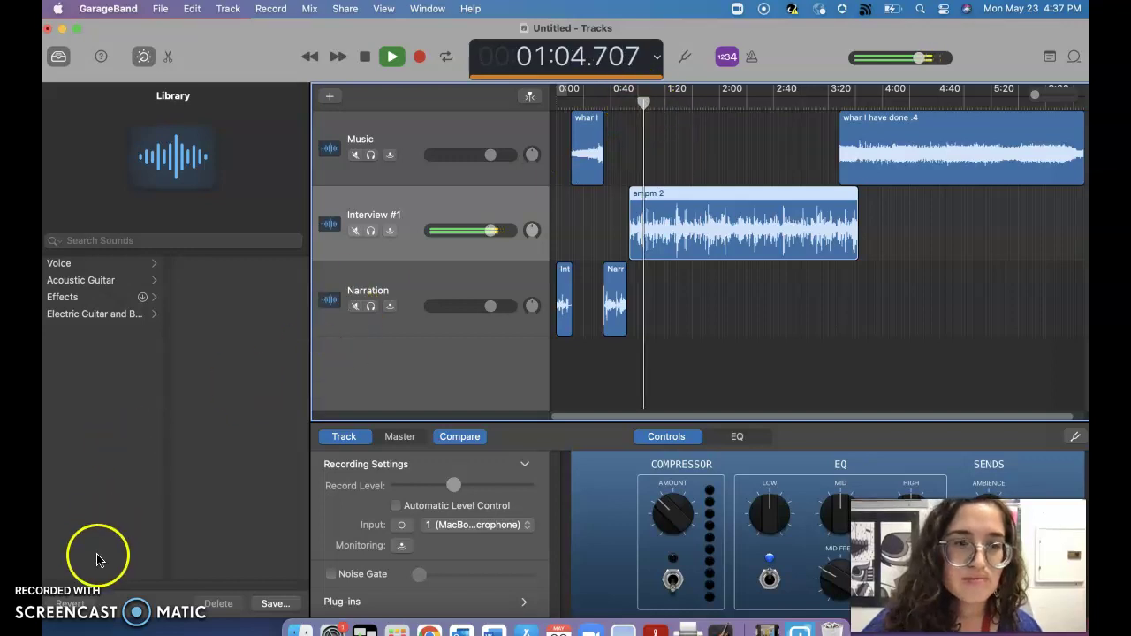
{"action": "left_click", "coordinate": [392, 56]}
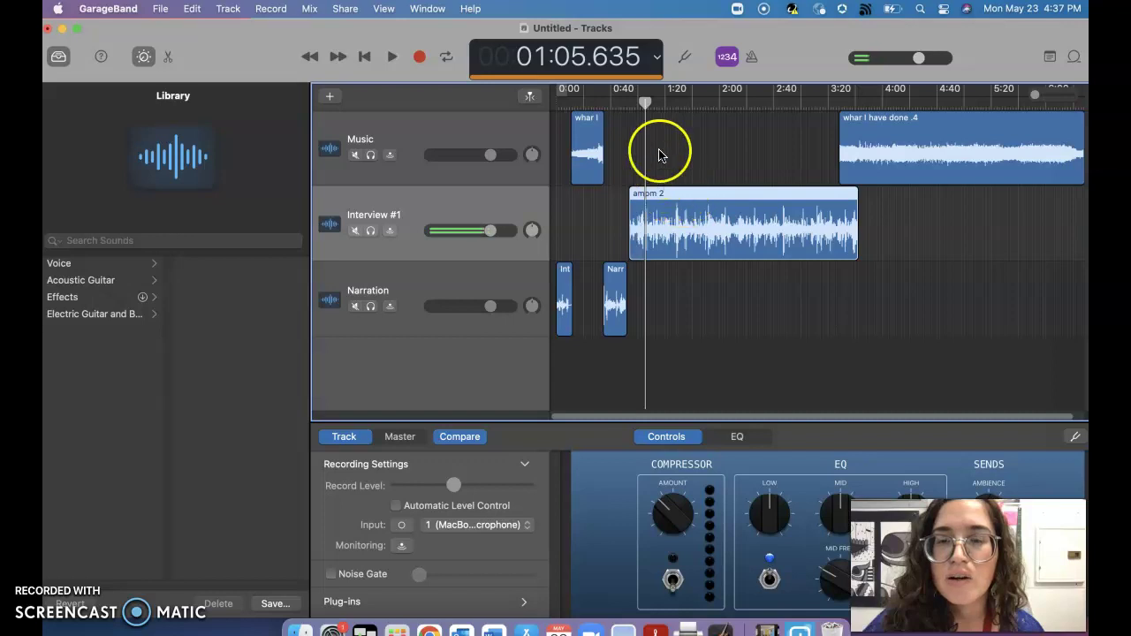
{"action": "mouse_move", "coordinate": [645, 102]}
{"action": "left_mouse_down"}
{"action": "mouse_move", "coordinate": [629, 102]}
{"action": "mouse_move", "coordinate": [650, 111]}
{"action": "left_mouse_up"}
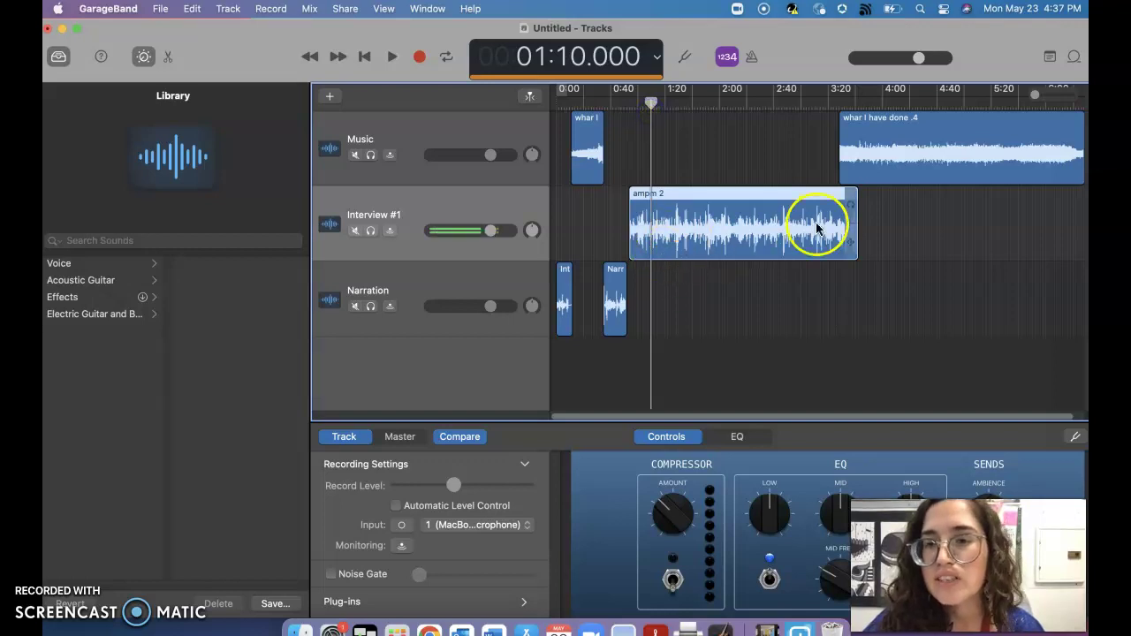
{"action": "right_click", "coordinate": [650, 214]}
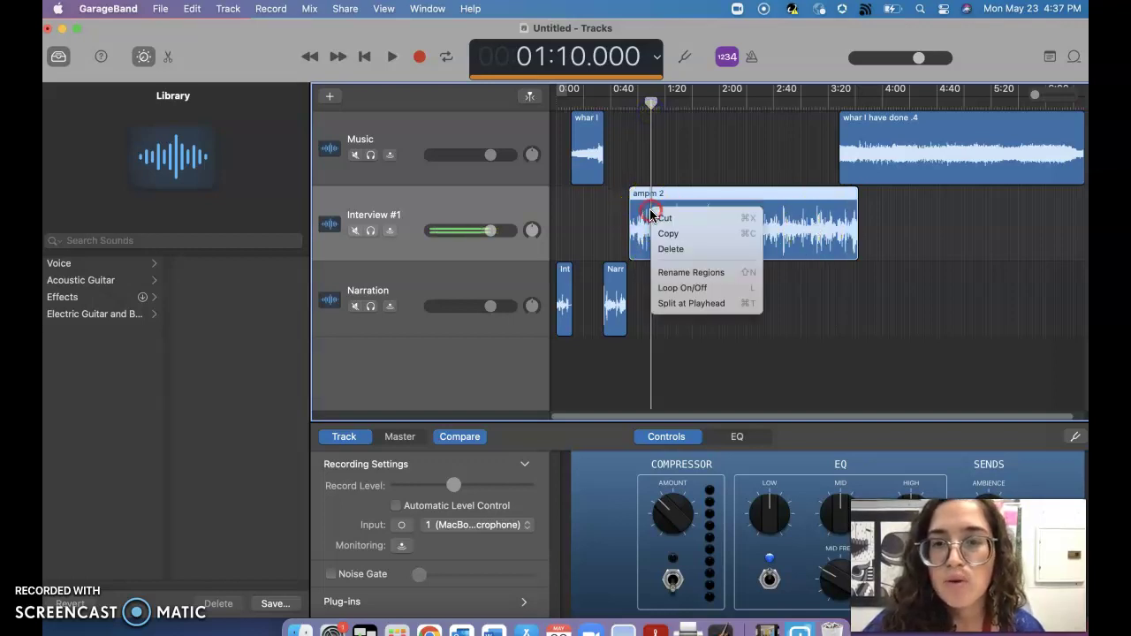
{"action": "left_click", "coordinate": [669, 304]}
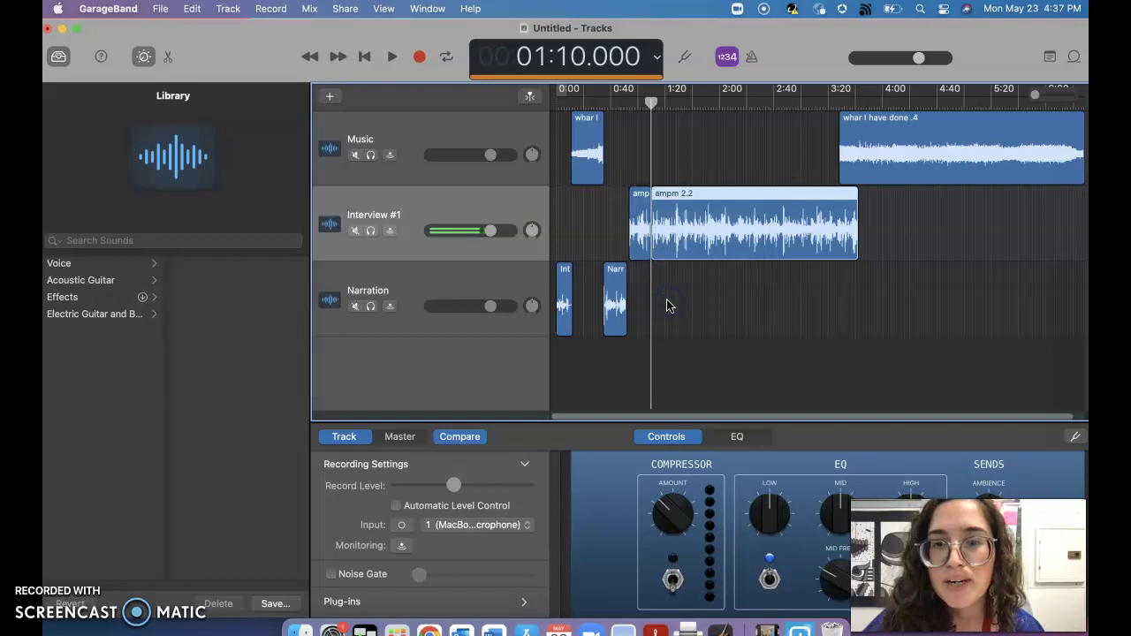
Delete the short first part of the split interview and move the remaining part back to the end of the second narration
{"action": "left_click", "coordinate": [637, 227]}
{"action": "left_click_drag", "start_coordinate": [679, 198], "coordinate": [668, 205]}
Play back the transition from the second narration into the interview clip, then stop playback
{"action": "left_click", "coordinate": [655, 101]}
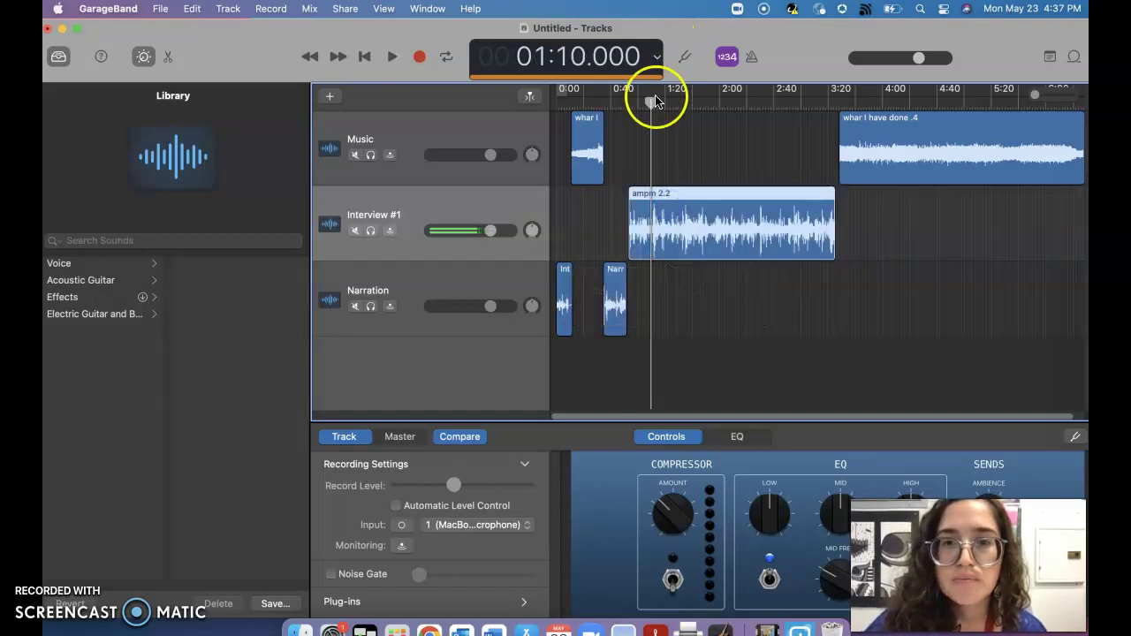
{"action": "left_click_drag", "start_coordinate": [649, 102], "coordinate": [627, 105]}
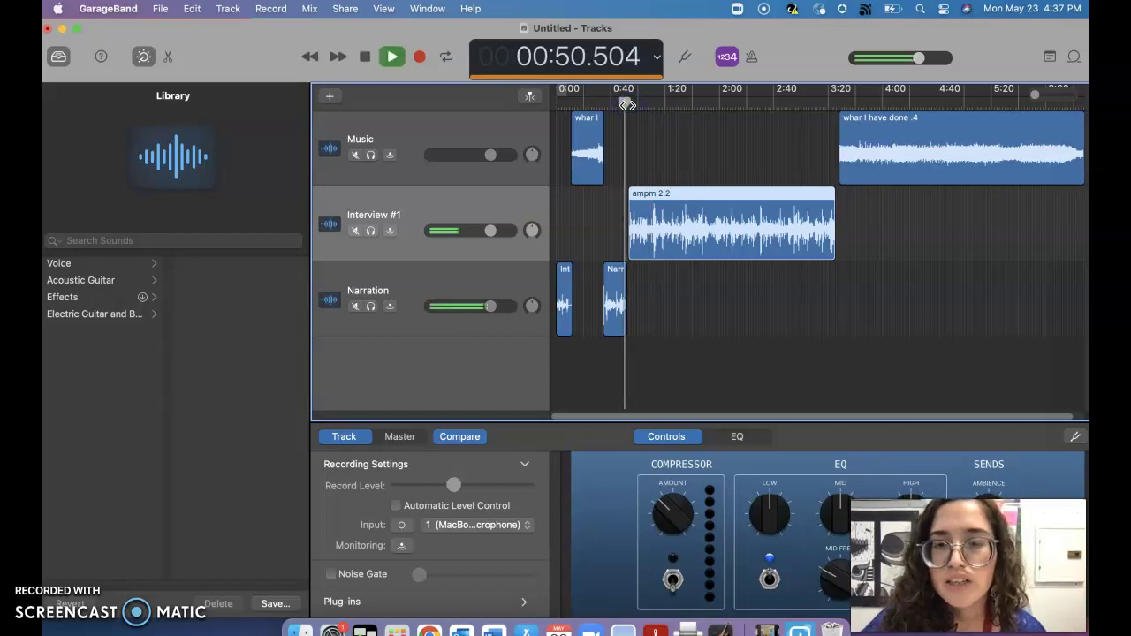
{"action": "left_click", "coordinate": [699, 215]}
{"action": "left_click", "coordinate": [672, 228]}
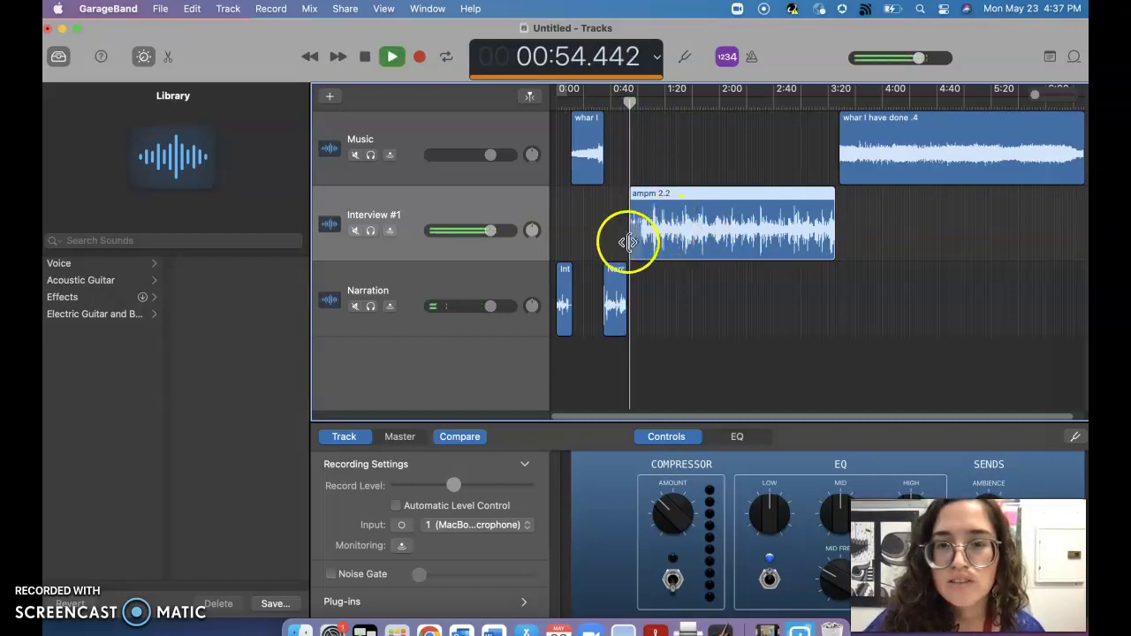
{"action": "left_click", "coordinate": [399, 53]}
Split the "ampm 2.2" interview clip at 1:04, delete its first part and move the rest to start at about 1:50
{"action": "left_click", "coordinate": [648, 101]}
{"action": "left_click_drag", "start_coordinate": [648, 101], "coordinate": [644, 102]}
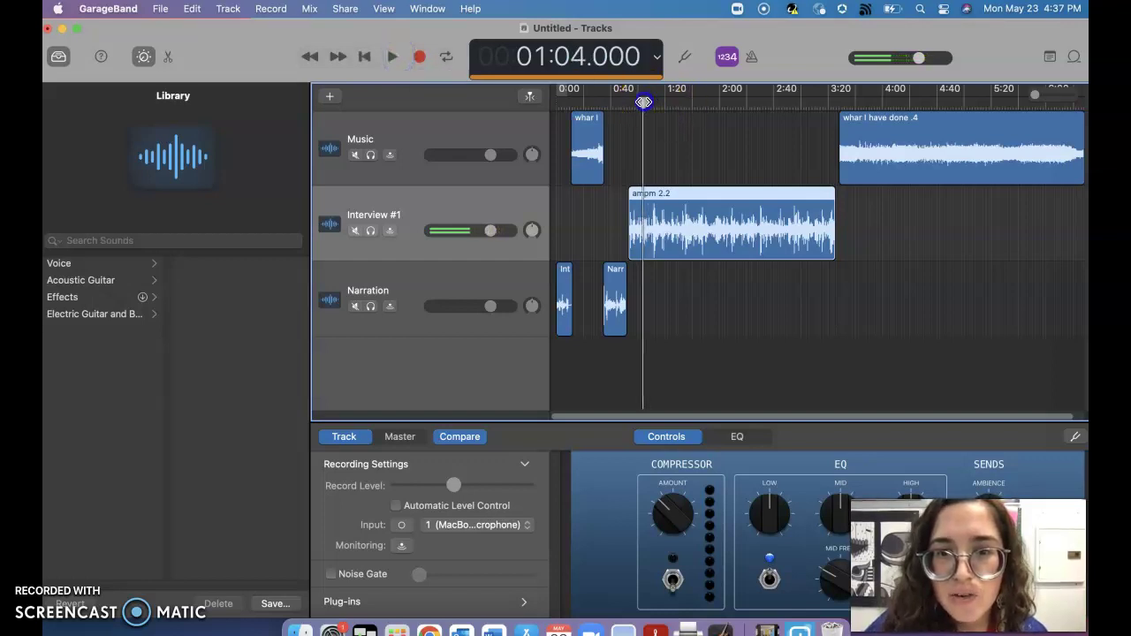
{"action": "right_click", "coordinate": [636, 219]}
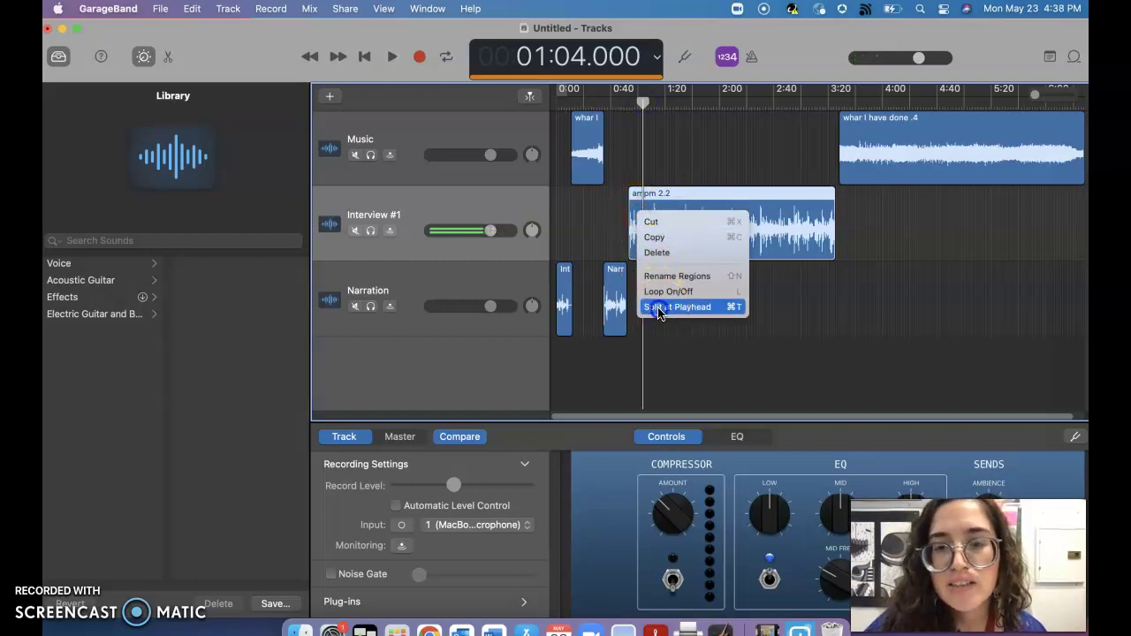
{"action": "left_click", "coordinate": [658, 306]}
{"action": "left_click", "coordinate": [637, 196]}
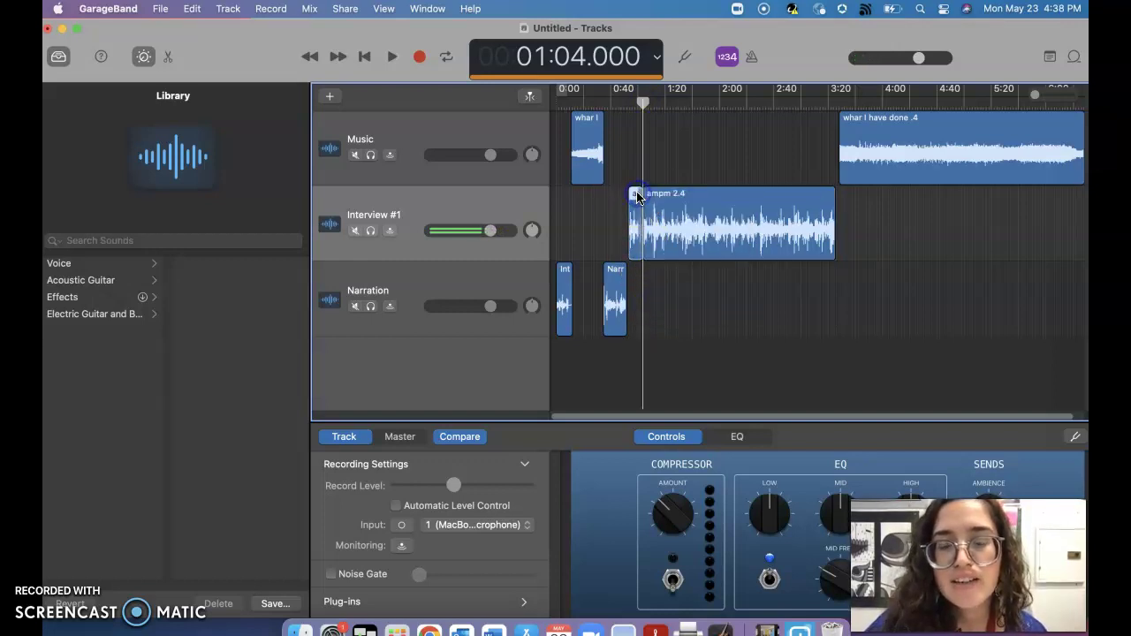
{"action": "left_click_drag", "start_coordinate": [759, 223], "coordinate": [762, 225]}
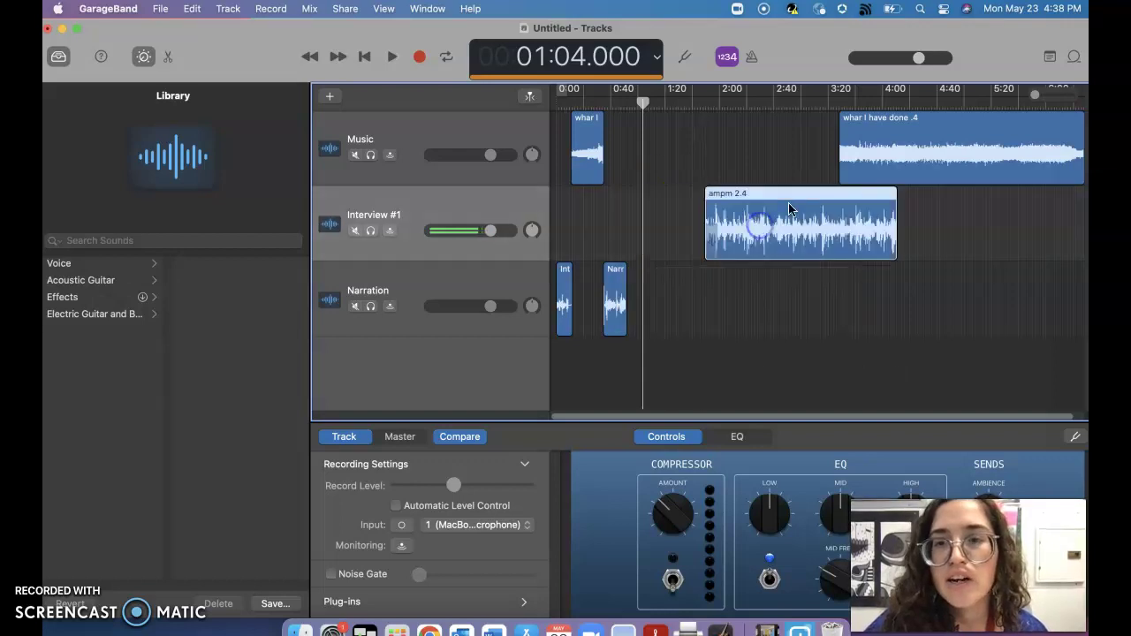
Move the last music clip to start right after the second narration and play it to about 1:05
{"action": "left_click_drag", "start_coordinate": [645, 104], "coordinate": [628, 104]}
{"action": "left_click_drag", "start_coordinate": [873, 146], "coordinate": [663, 160]}
{"action": "key", "text": "space"}
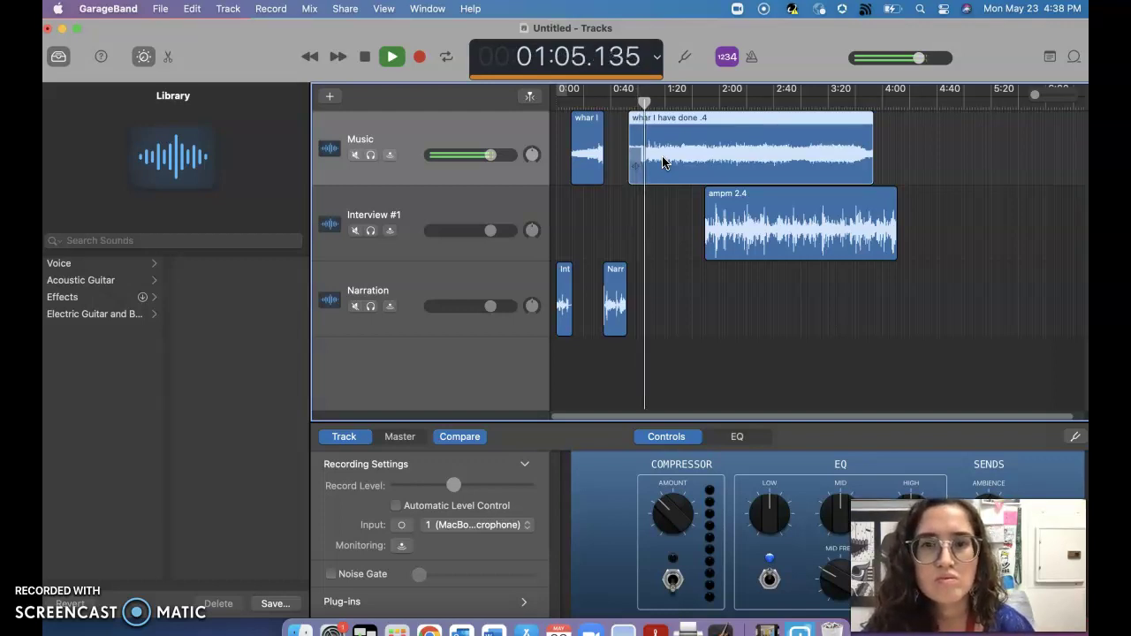
{"action": "key", "text": "space"}
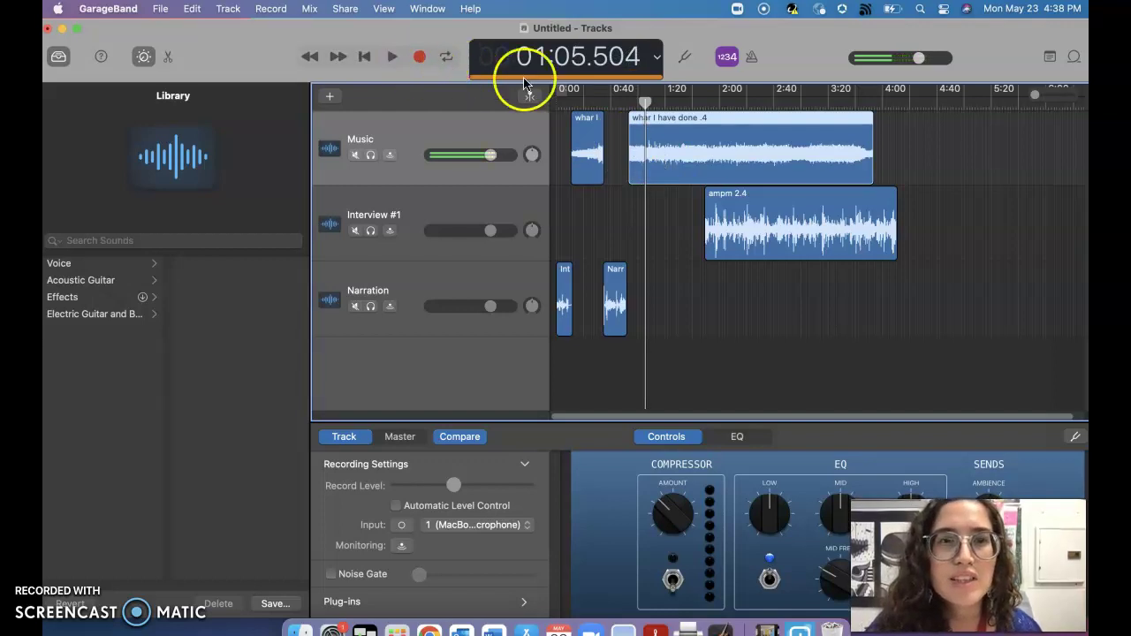
Split the second music clip at the playhead and move its long remaining part to start at about 3:27
{"action": "right_click", "coordinate": [664, 148]}
{"action": "left_click", "coordinate": [696, 237]}
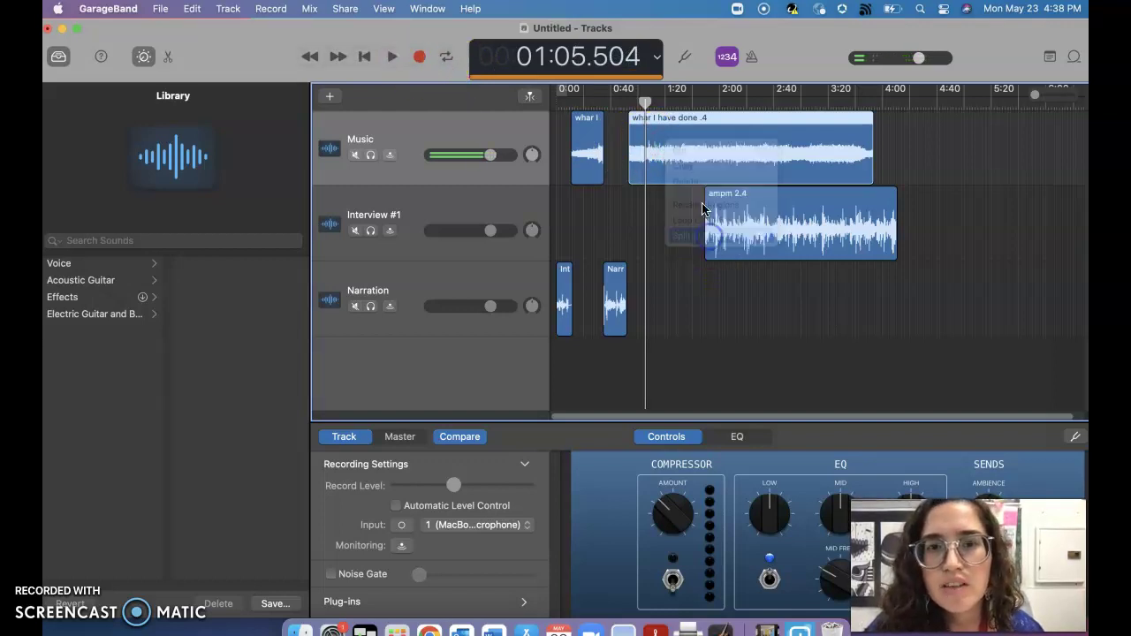
{"action": "left_click_drag", "start_coordinate": [708, 155], "coordinate": [900, 130]}
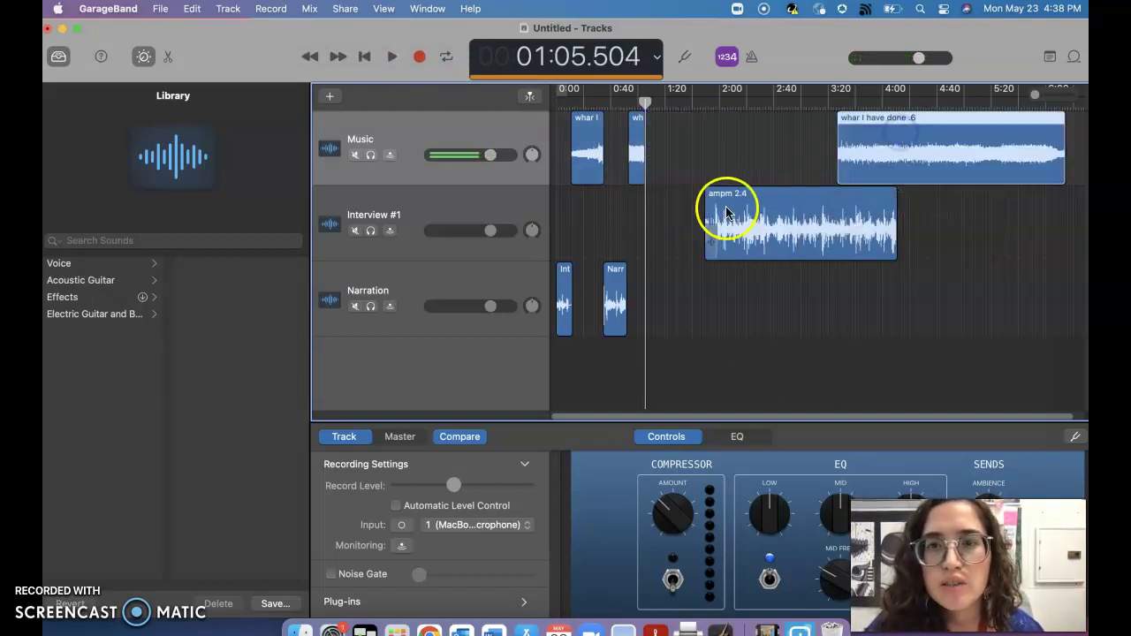
Move the "ampm 2.4" interview to start right after the short music part, and the long music part to about 3:49
{"action": "left_click_drag", "start_coordinate": [721, 223], "coordinate": [661, 223]}
{"action": "left_click_drag", "start_coordinate": [914, 131], "coordinate": [948, 133]}
{"action": "left_click", "coordinate": [639, 131]}
Play the arrangement from the beginning through the transition from the first narration into the music, and stop
{"action": "left_click_drag", "start_coordinate": [651, 101], "coordinate": [553, 112]}
{"action": "key", "text": "space"}
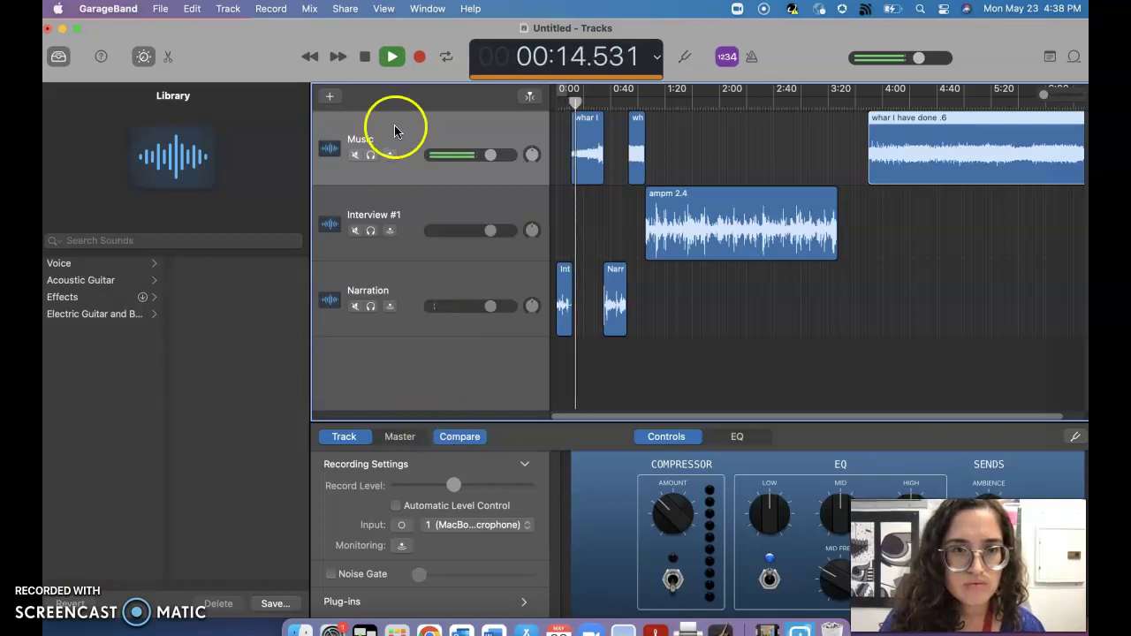
{"action": "left_click", "coordinate": [394, 56]}
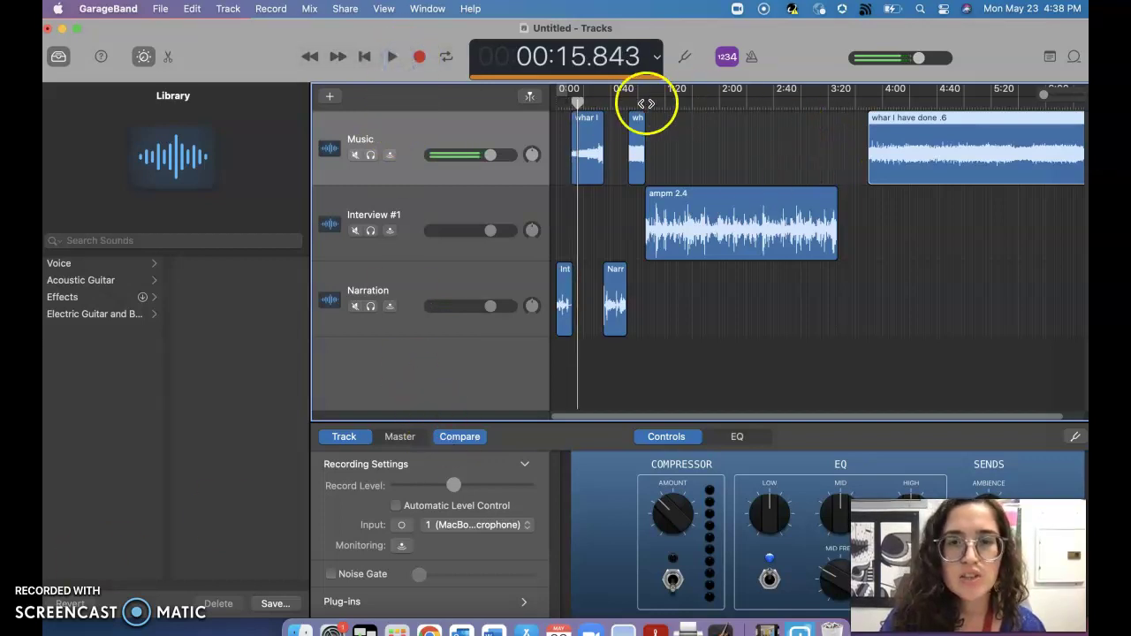